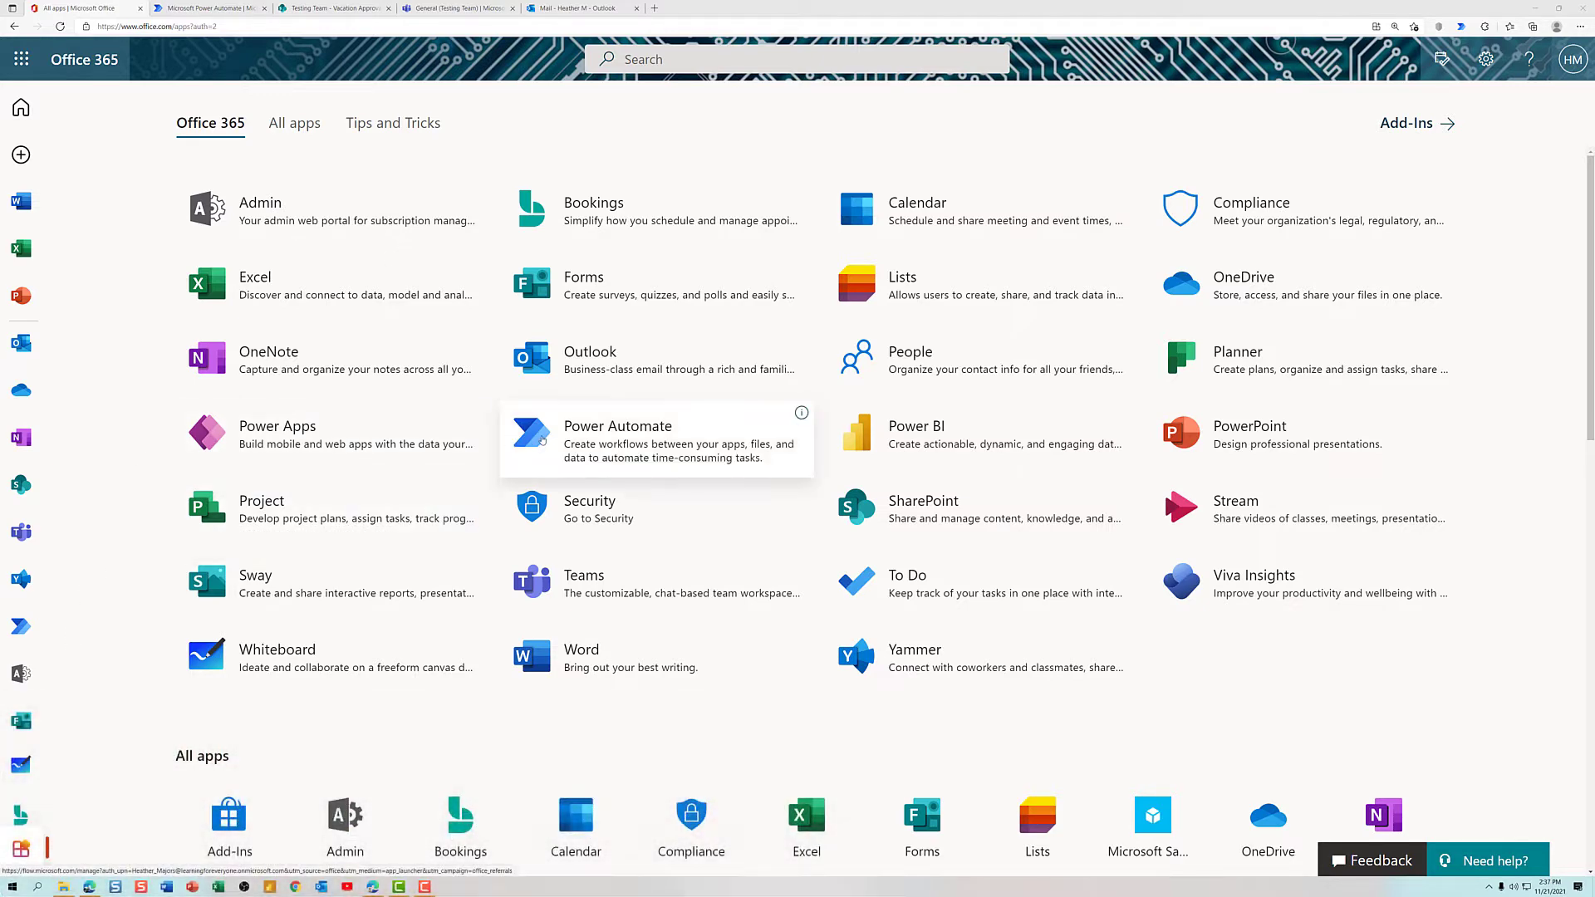
# Launch Power Automate from the Office 365 All apps page
pyautogui.click(540, 439)
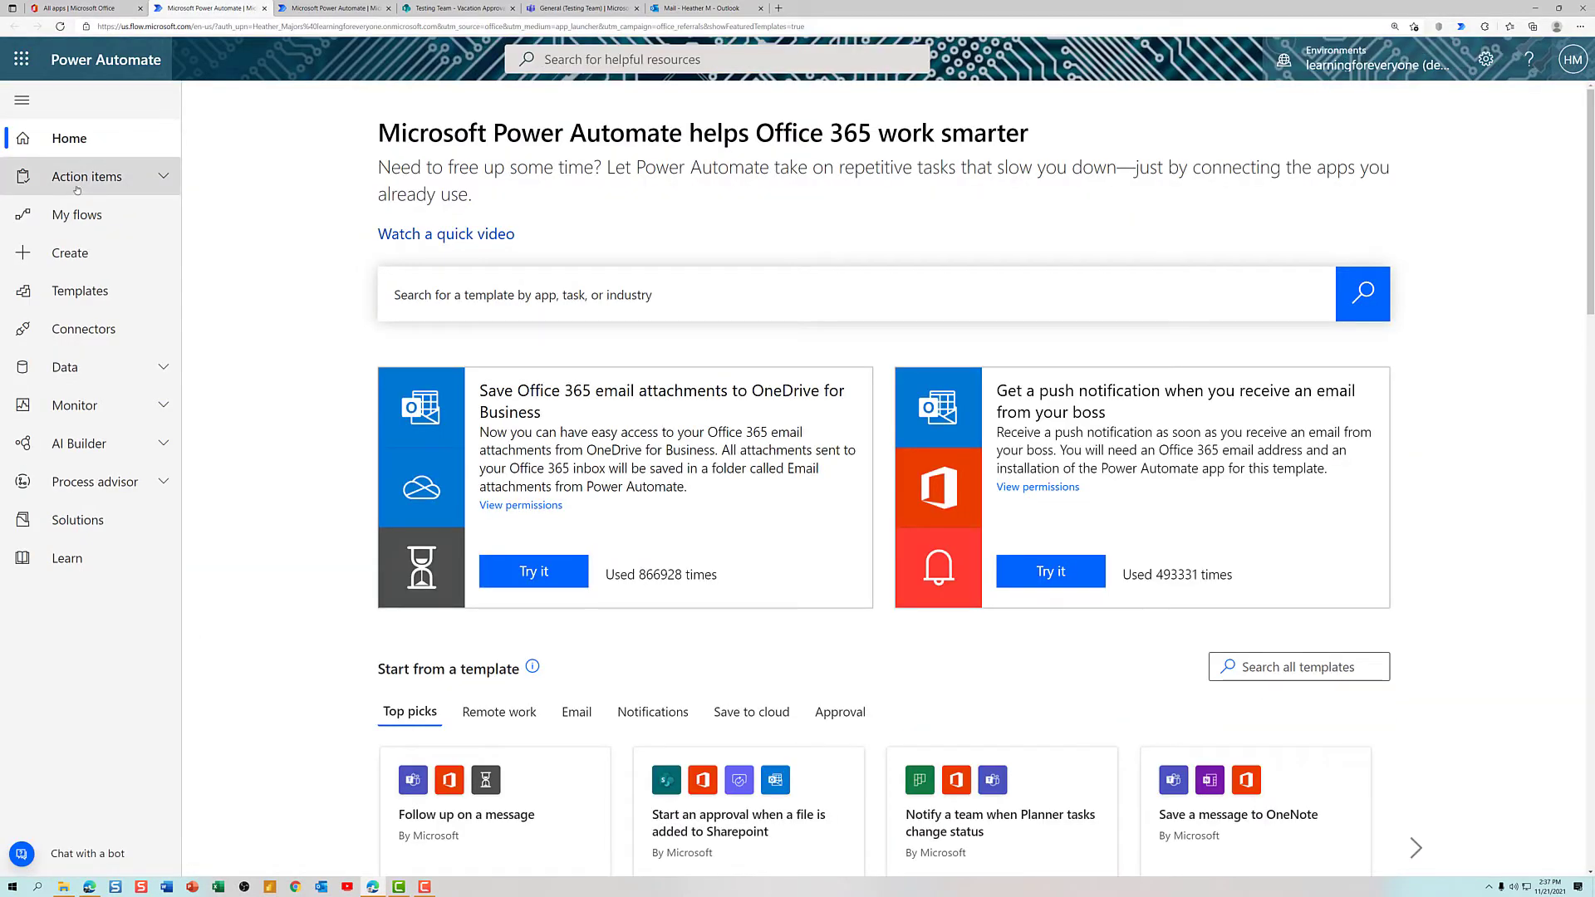
# Create an automated cloud flow named 'Vacation Approval' with the SharePoint 'When an item is created' trigger
pyautogui.click(79, 251)
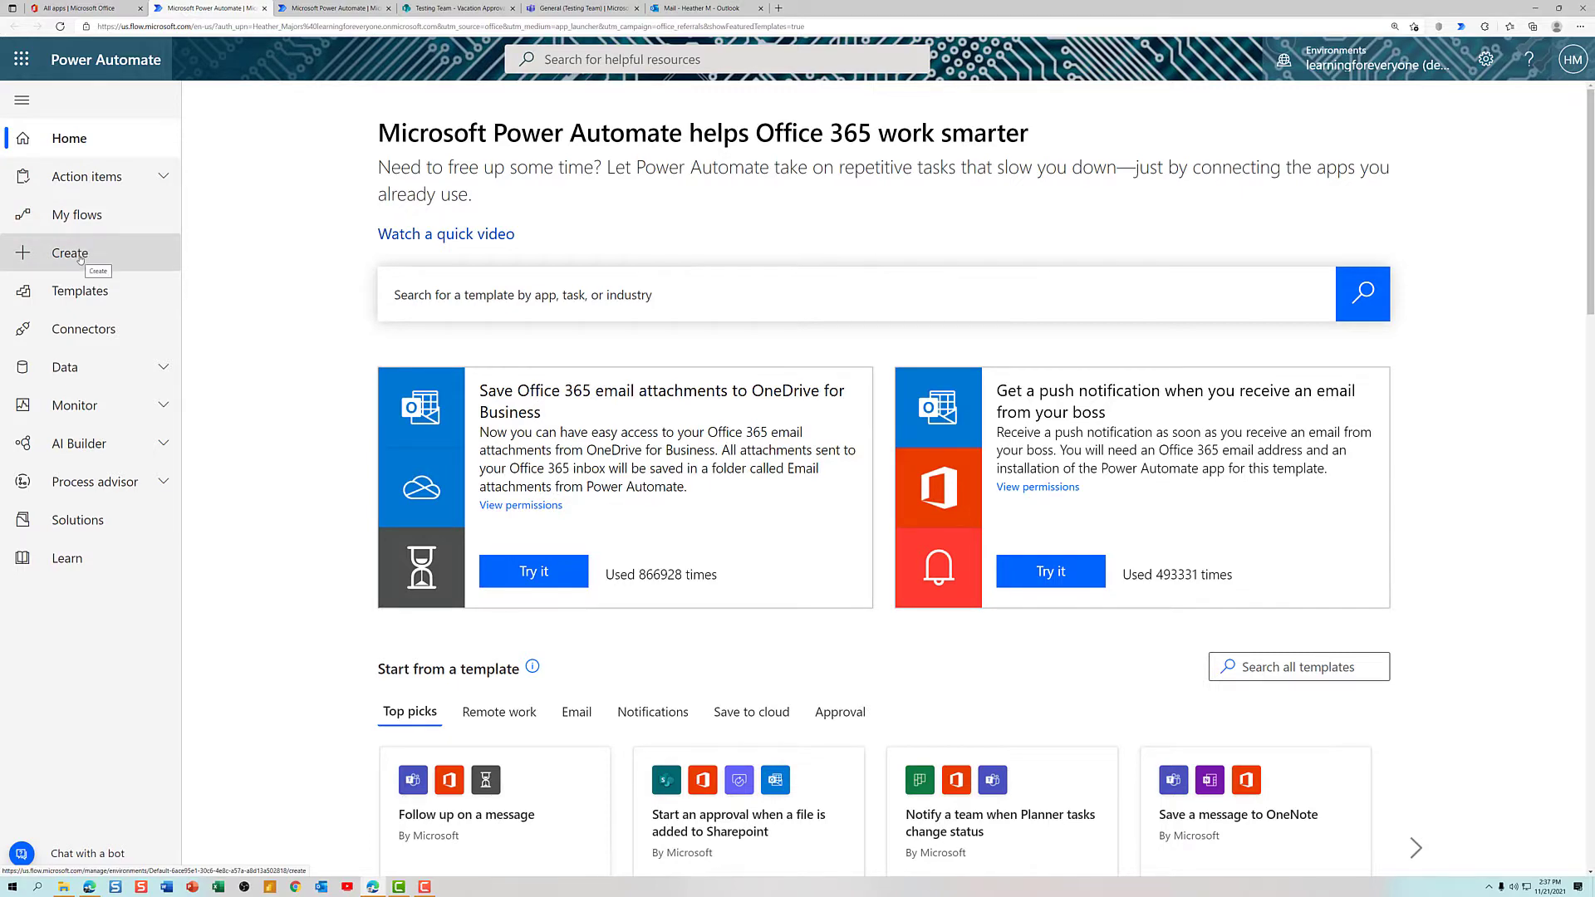
pyautogui.click(288, 242)
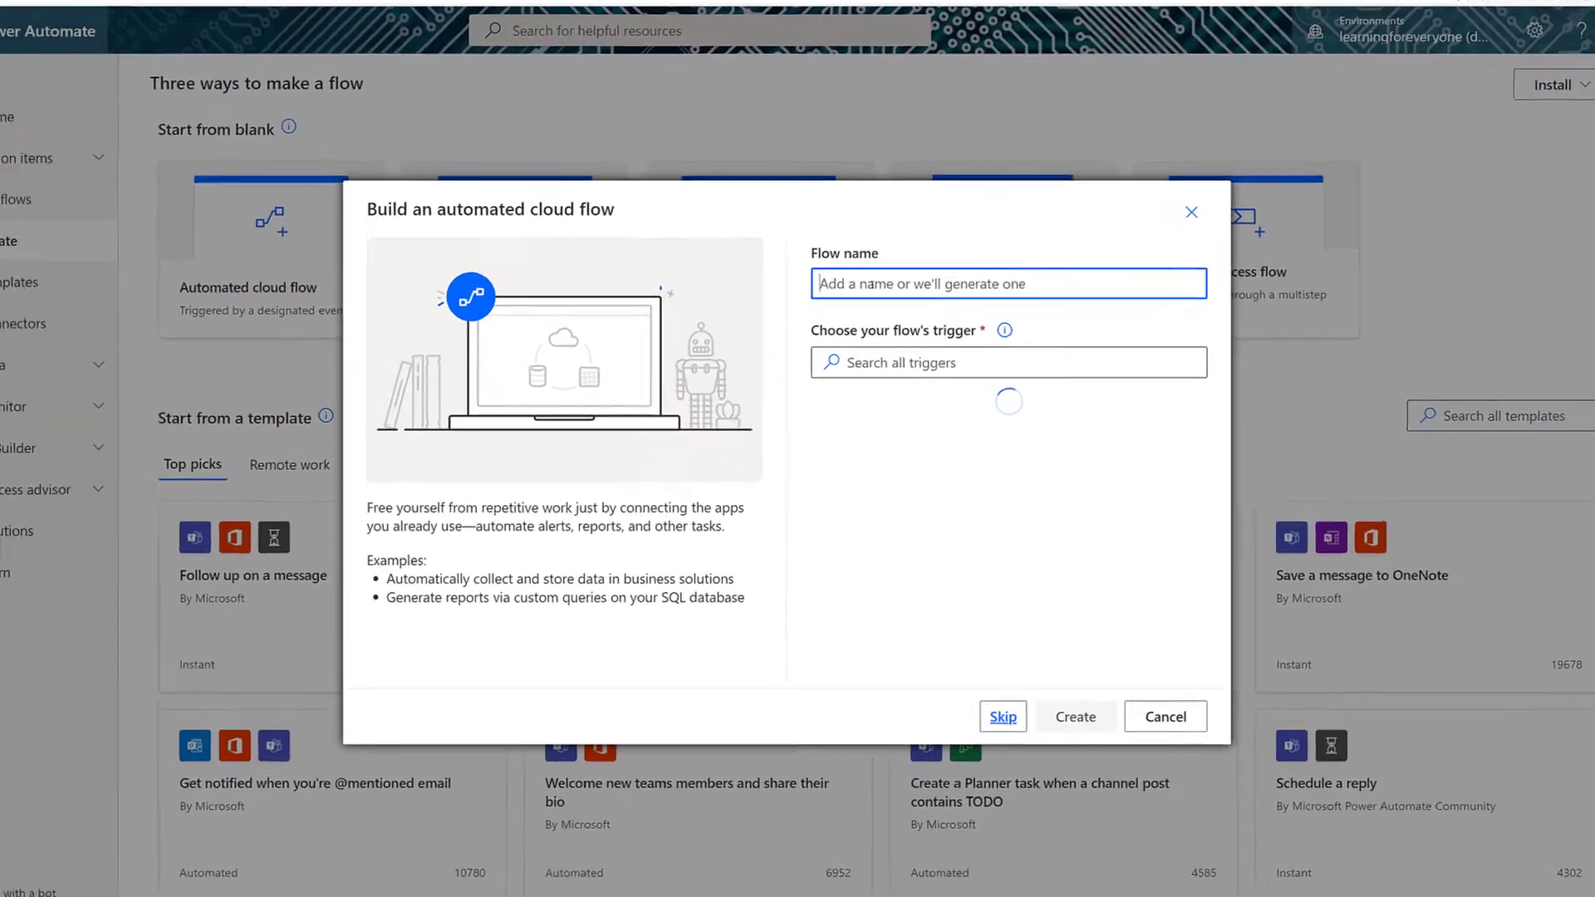
pyautogui.click(881, 291)
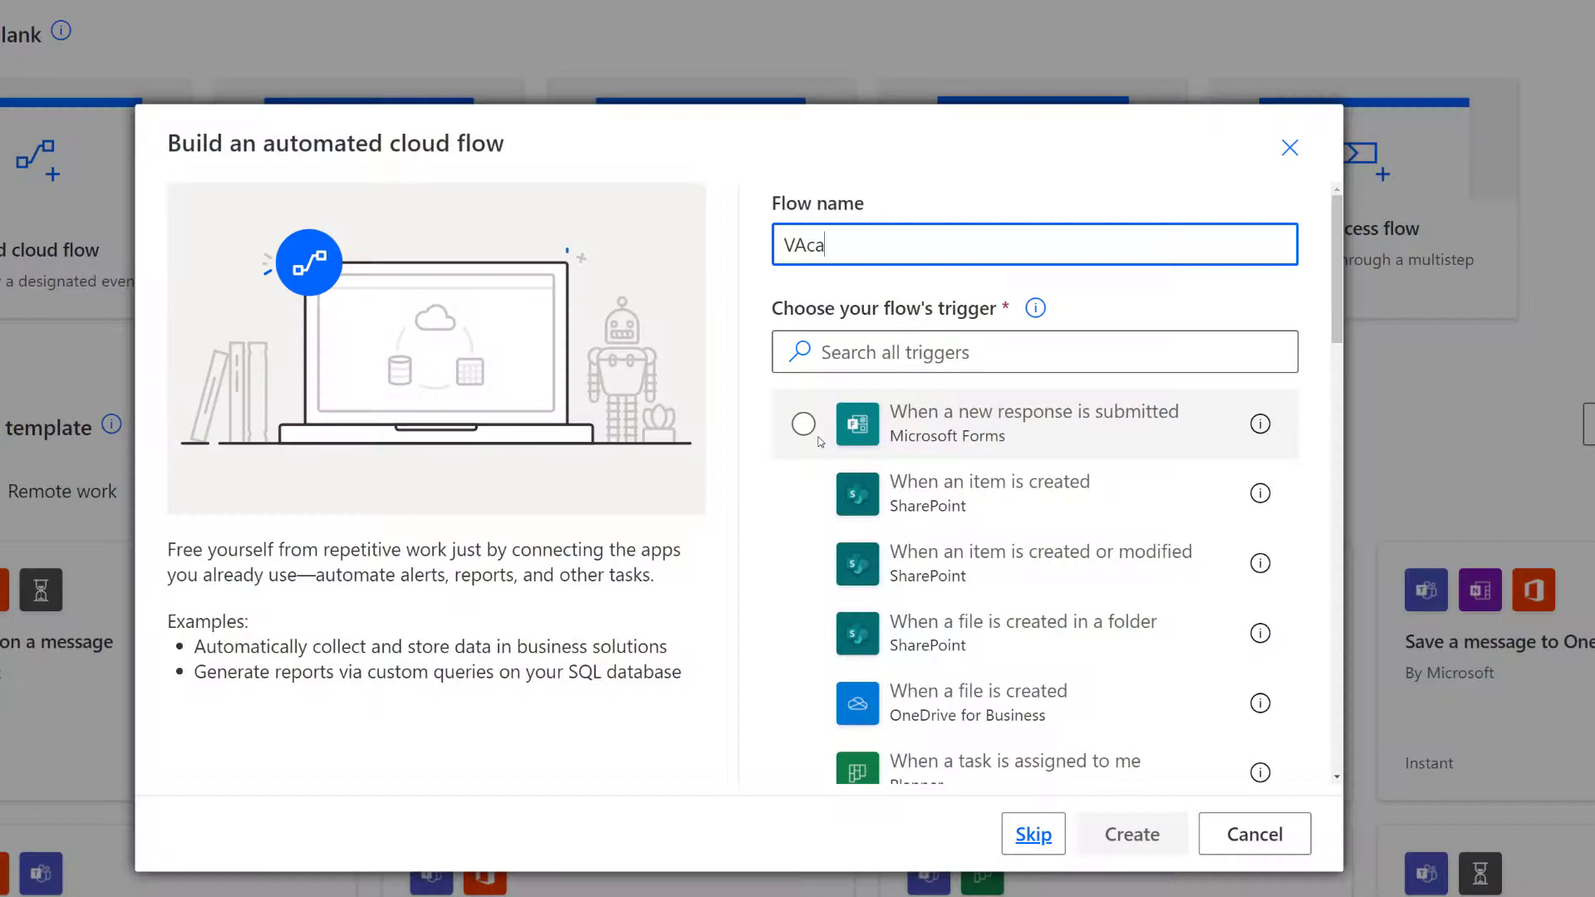
pyautogui.press('BackSpace')
pyautogui.press('BackSpace')
pyautogui.press('BackSpace')
pyautogui.write('acation Approval')
pyautogui.press('Tab')
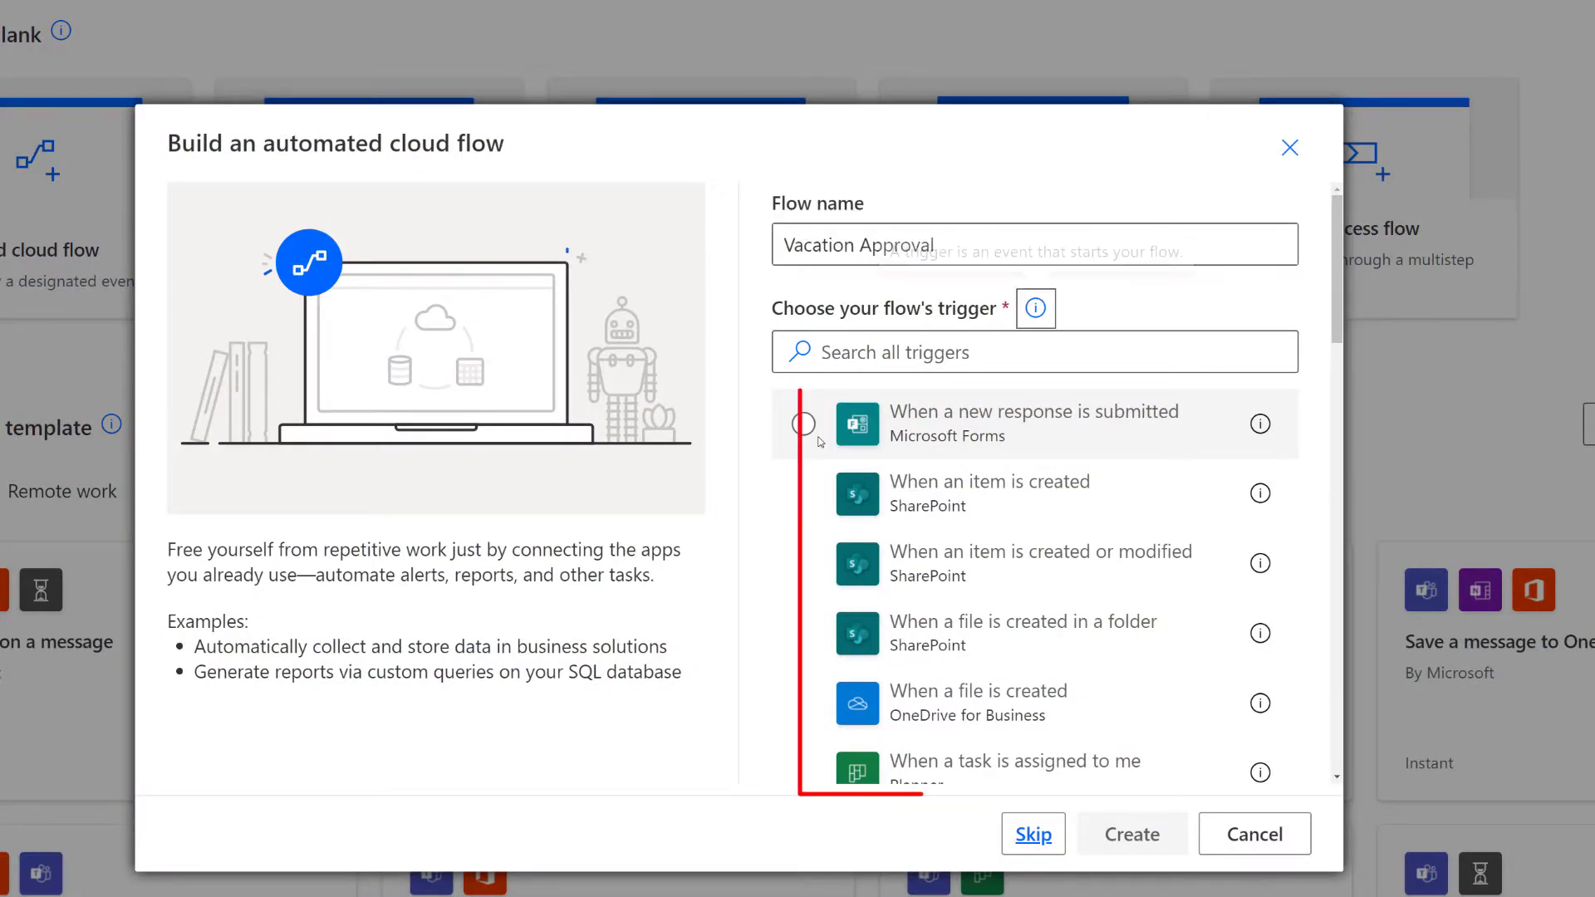
pyautogui.click(822, 364)
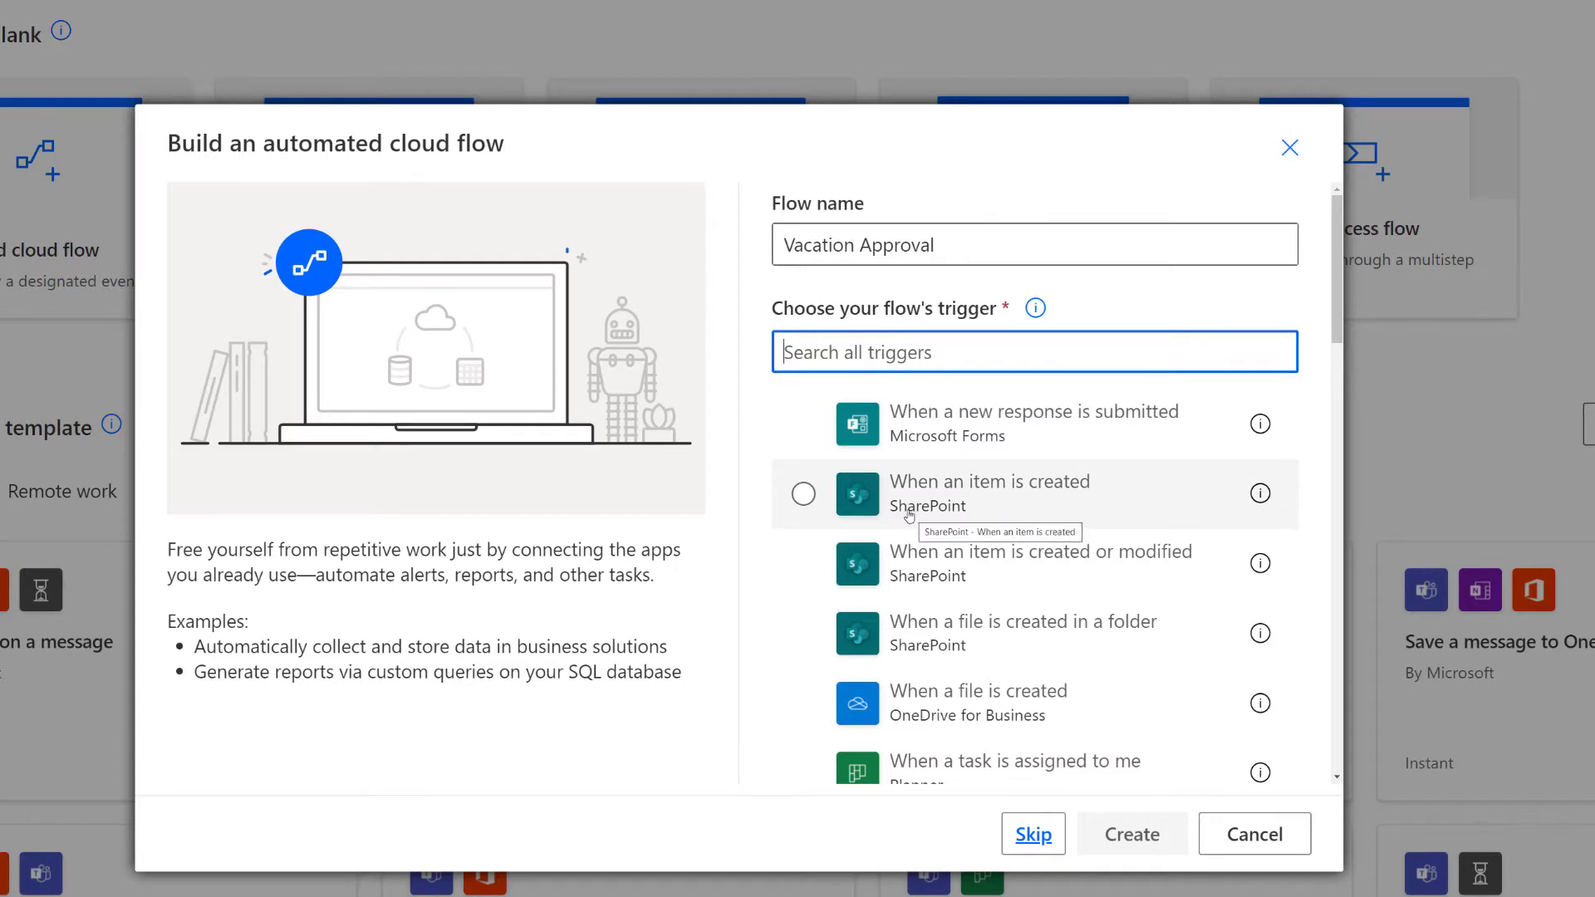
pyautogui.click(810, 495)
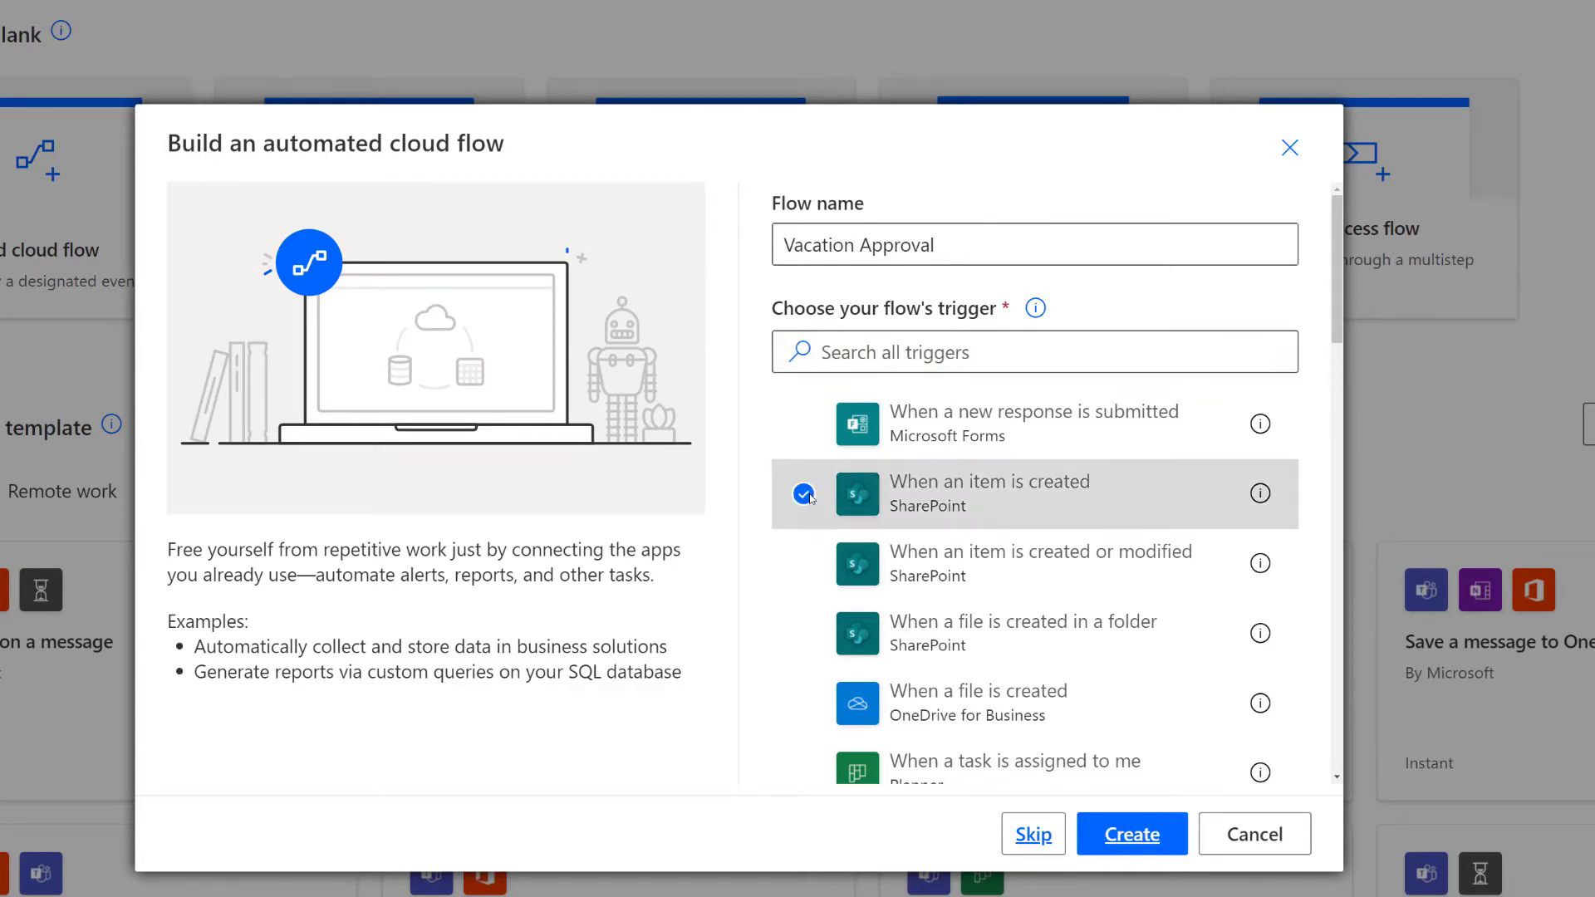
pyautogui.click(1134, 856)
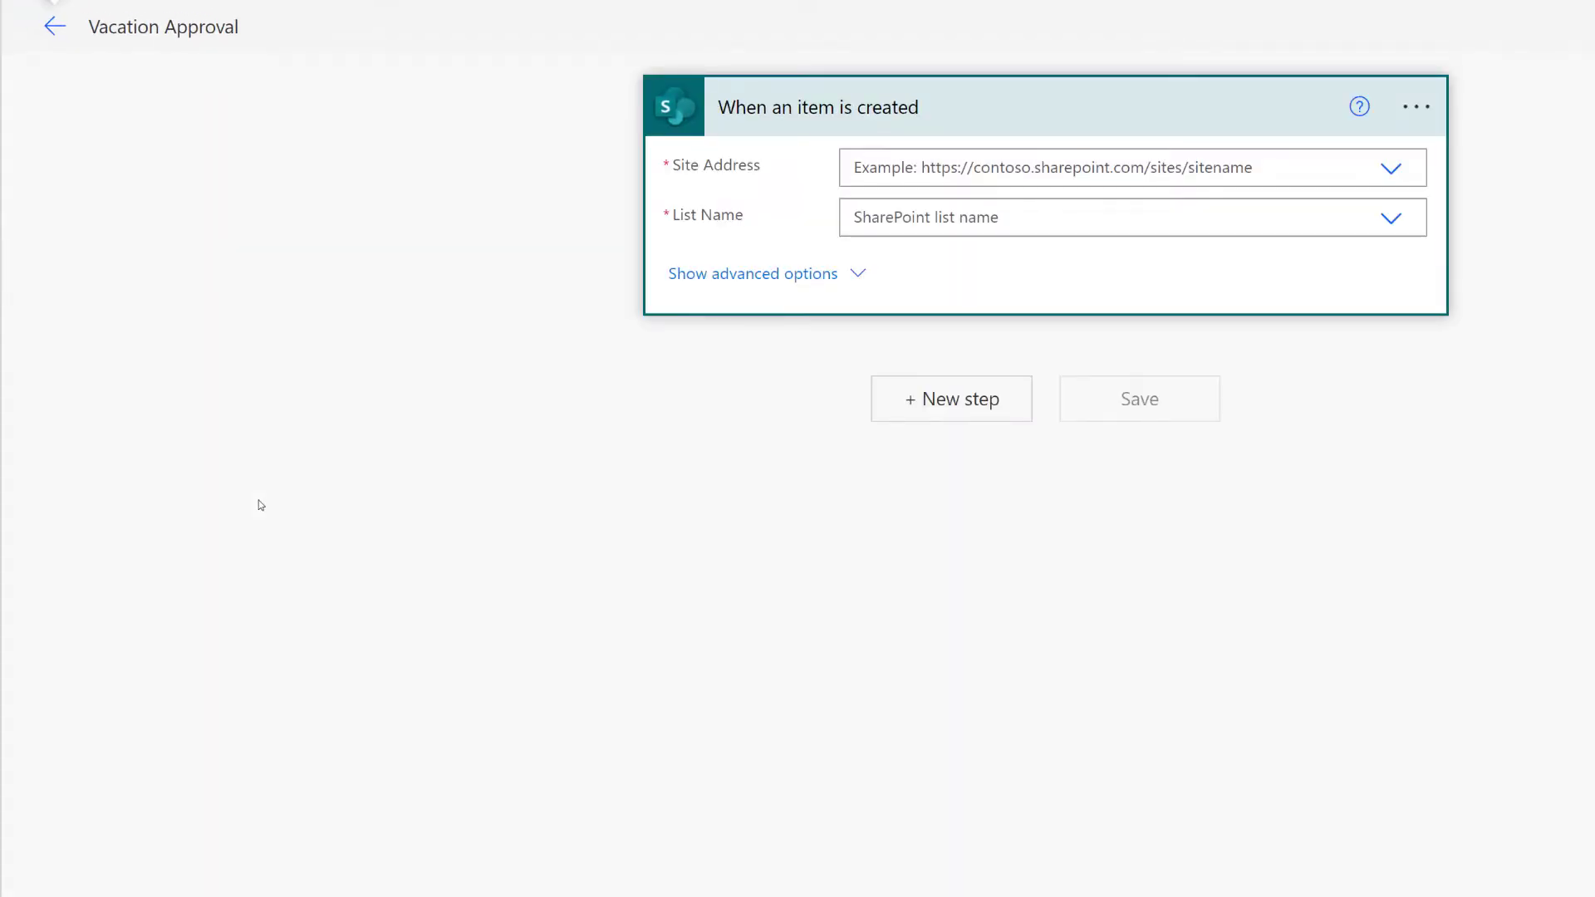
# Set the trigger's Site Address to Testing Team and List Name to Vacation Approval
pyautogui.click(1387, 171)
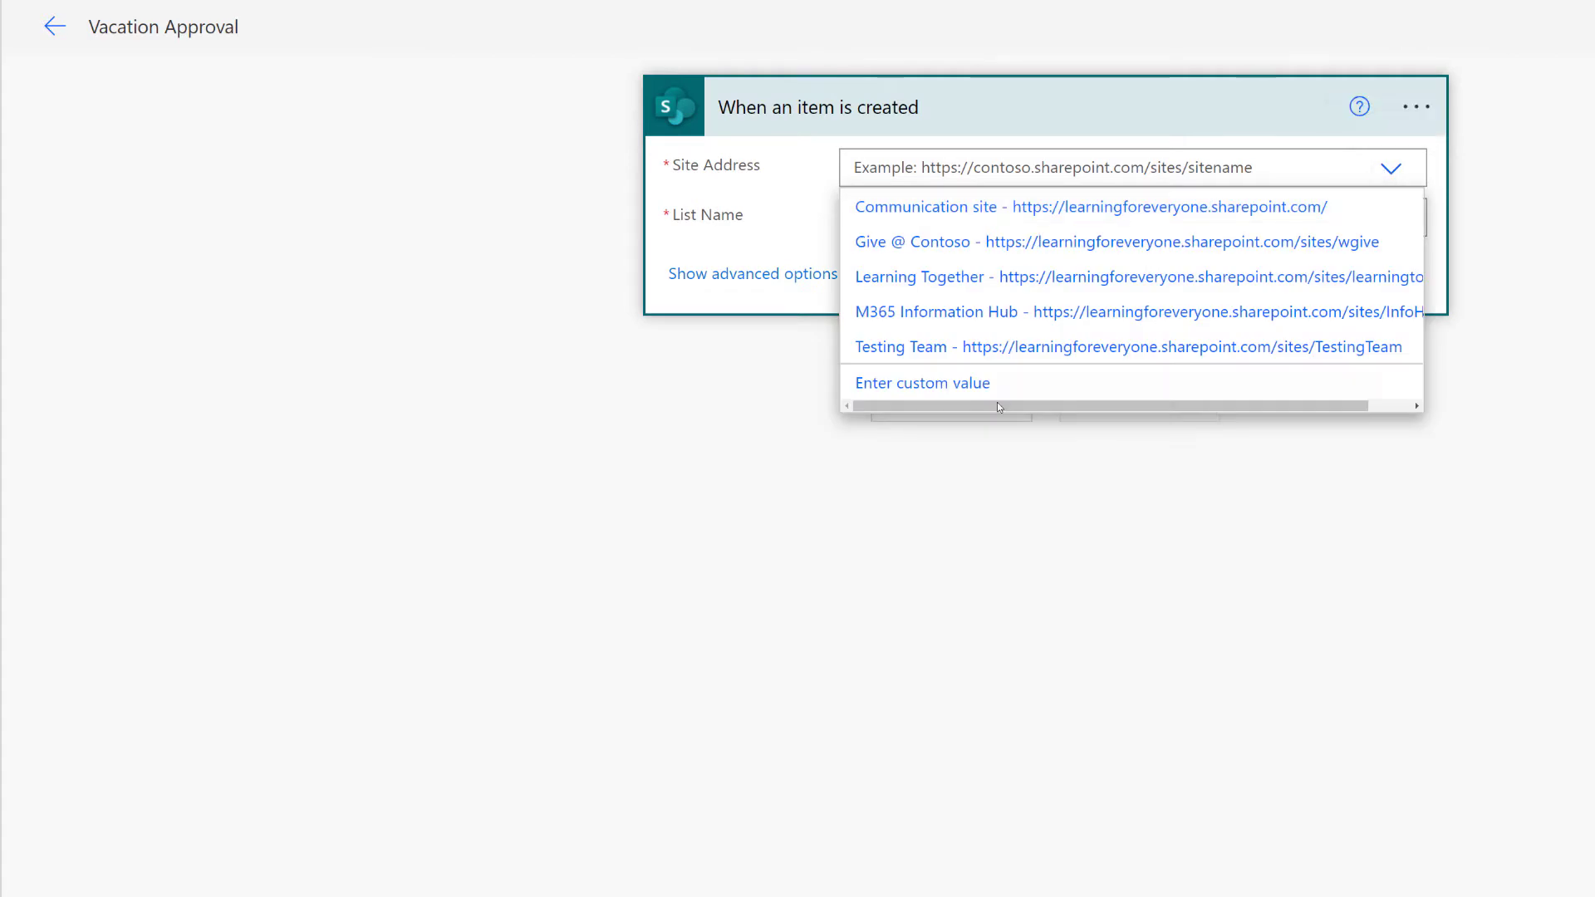
pyautogui.click(933, 355)
pyautogui.click(1084, 249)
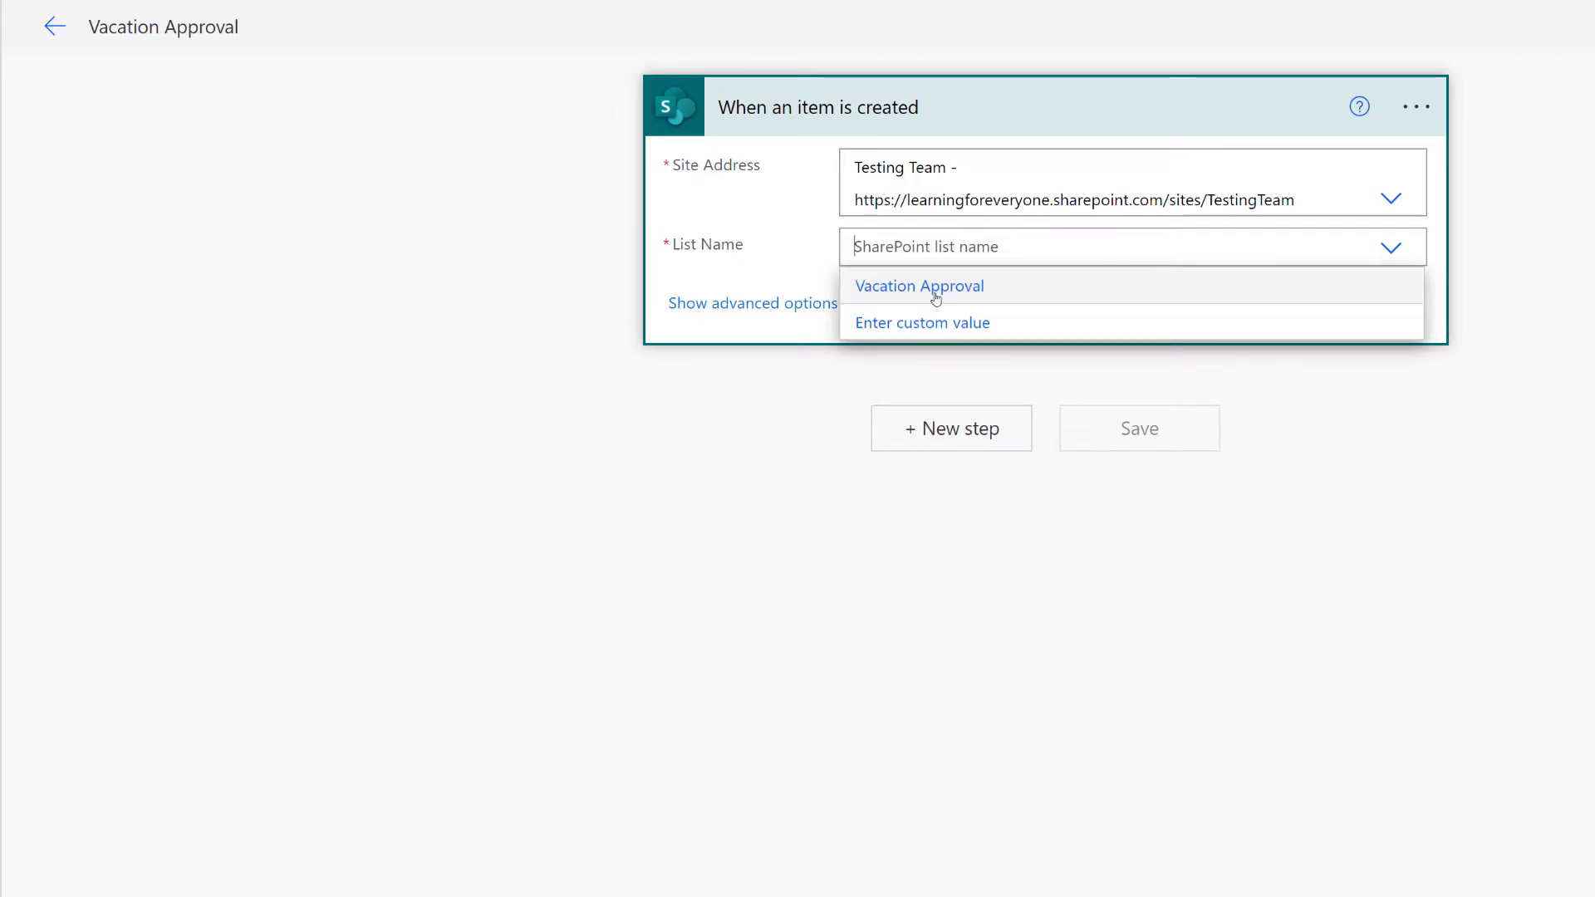
pyautogui.click(935, 297)
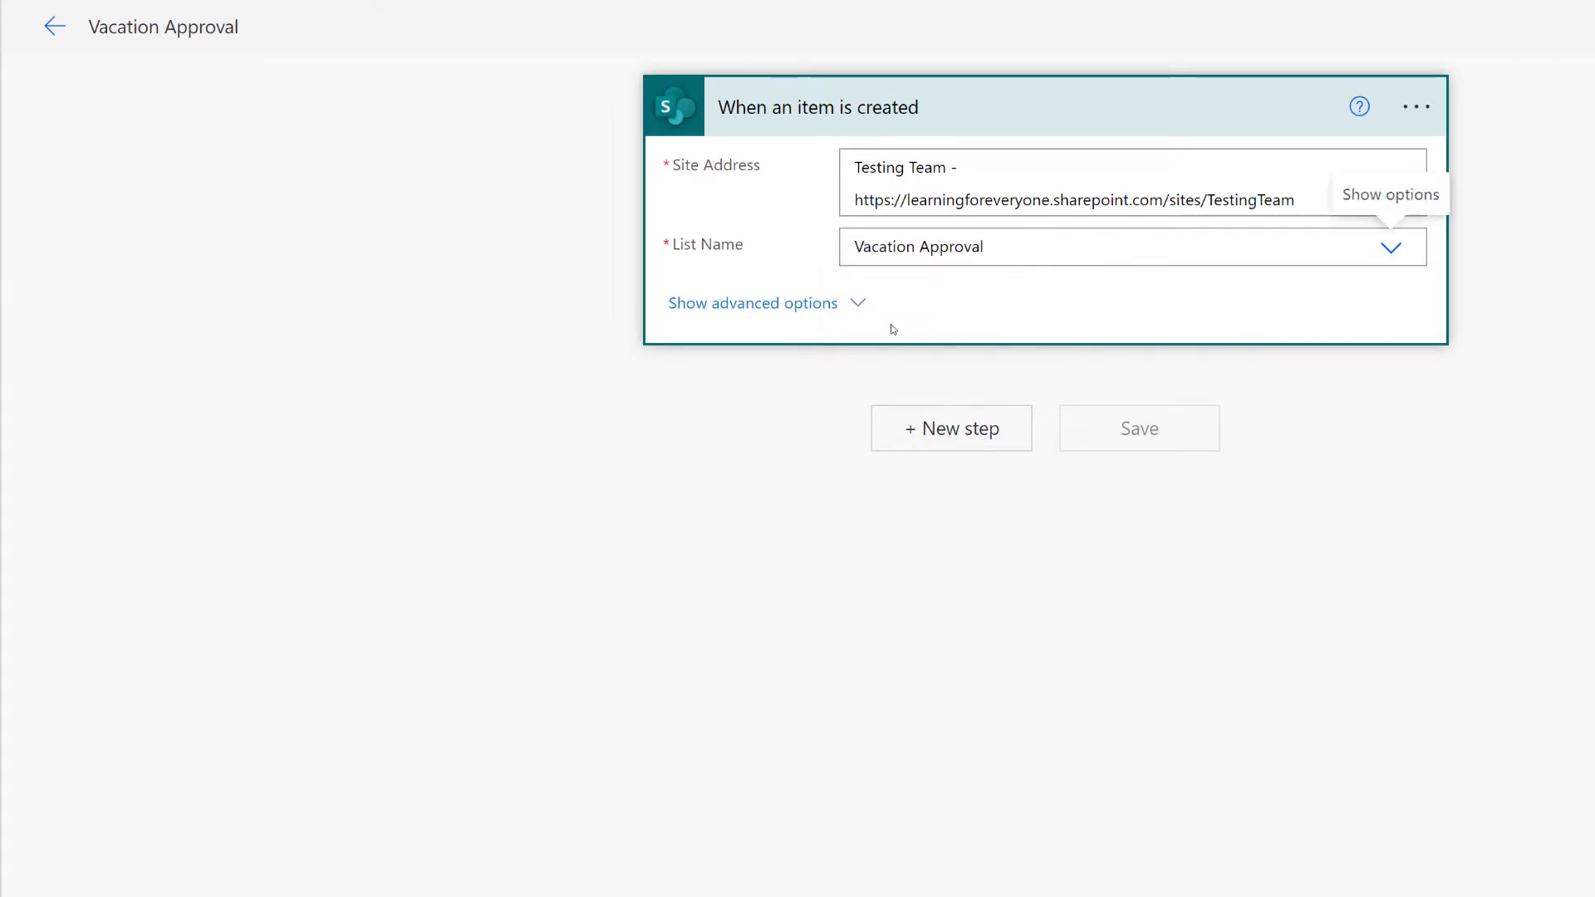
# Add the Approvals 'Start and wait for an approval' action below the SharePoint trigger
pyautogui.click(944, 443)
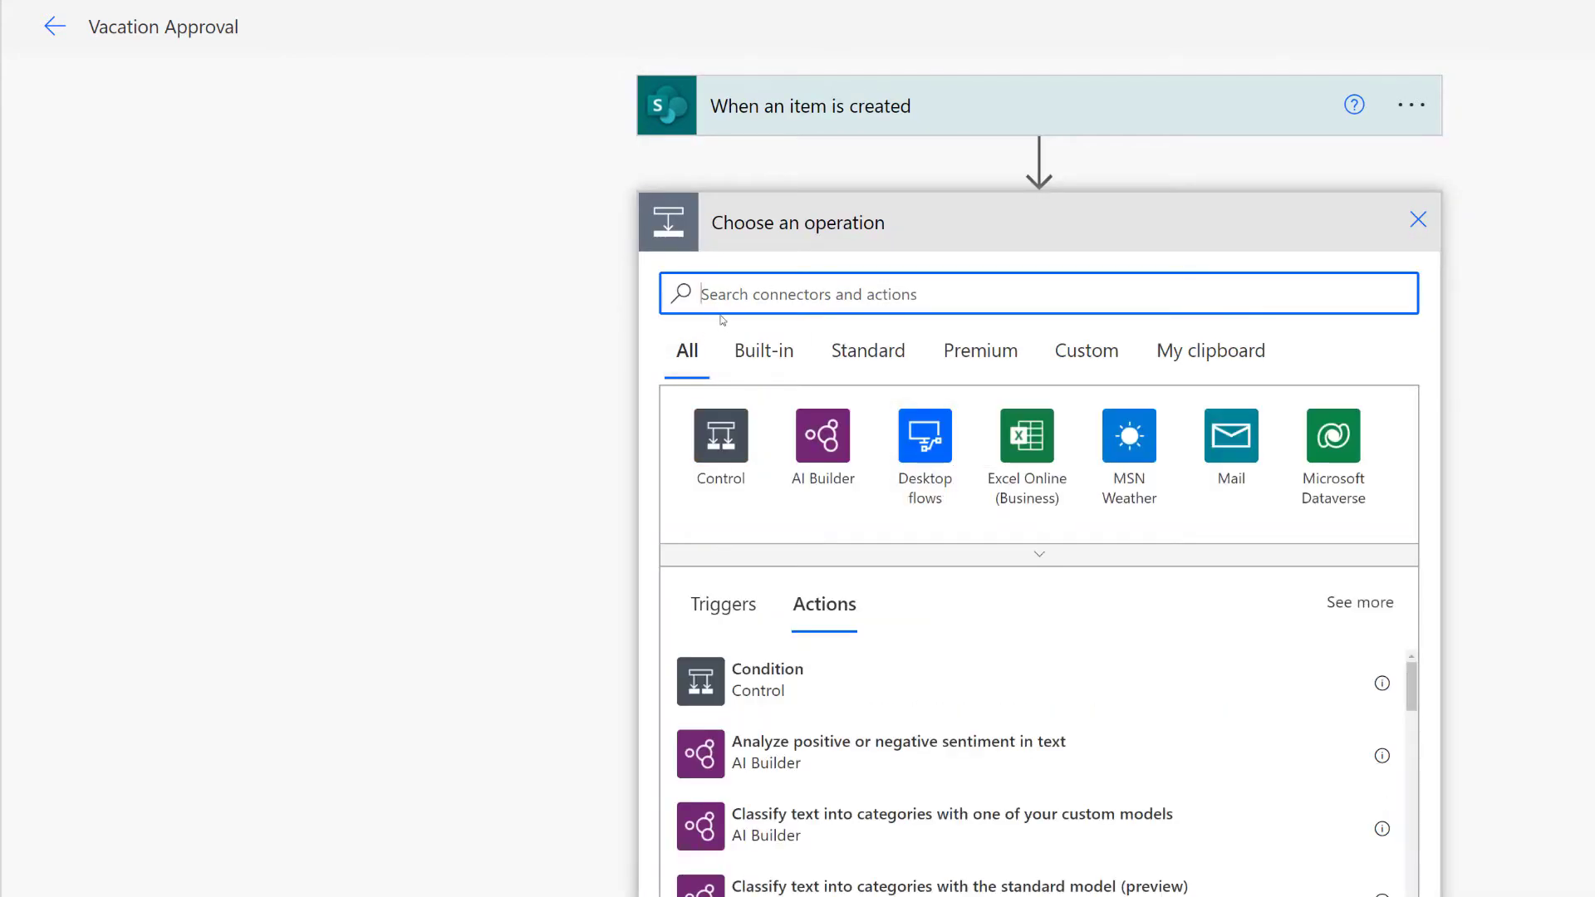
pyautogui.write('approval')
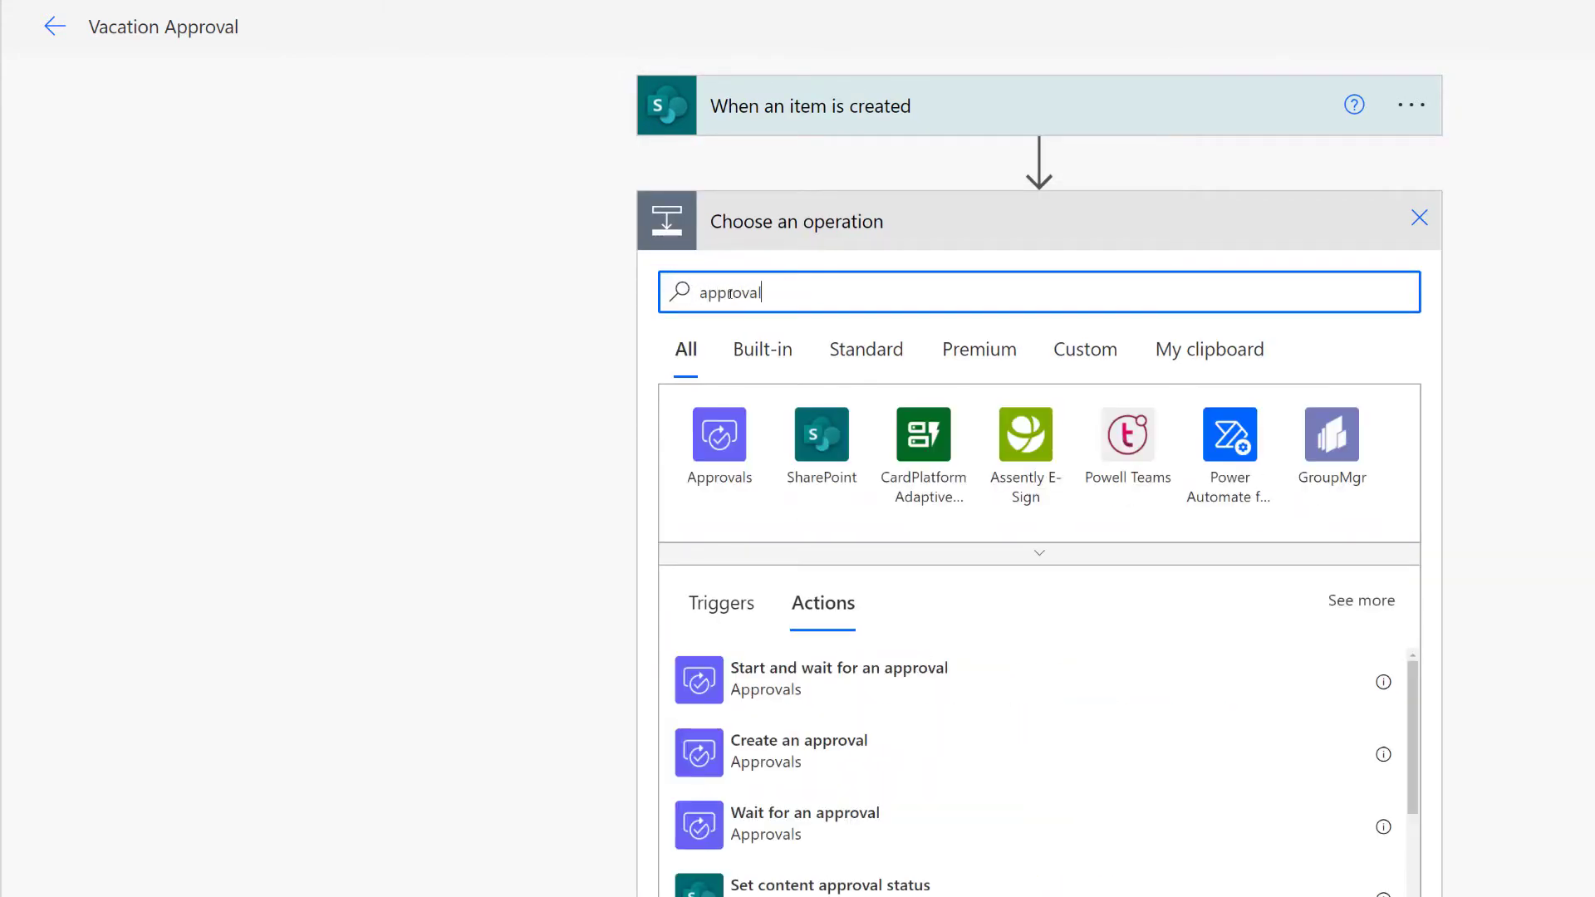
pyautogui.click(742, 441)
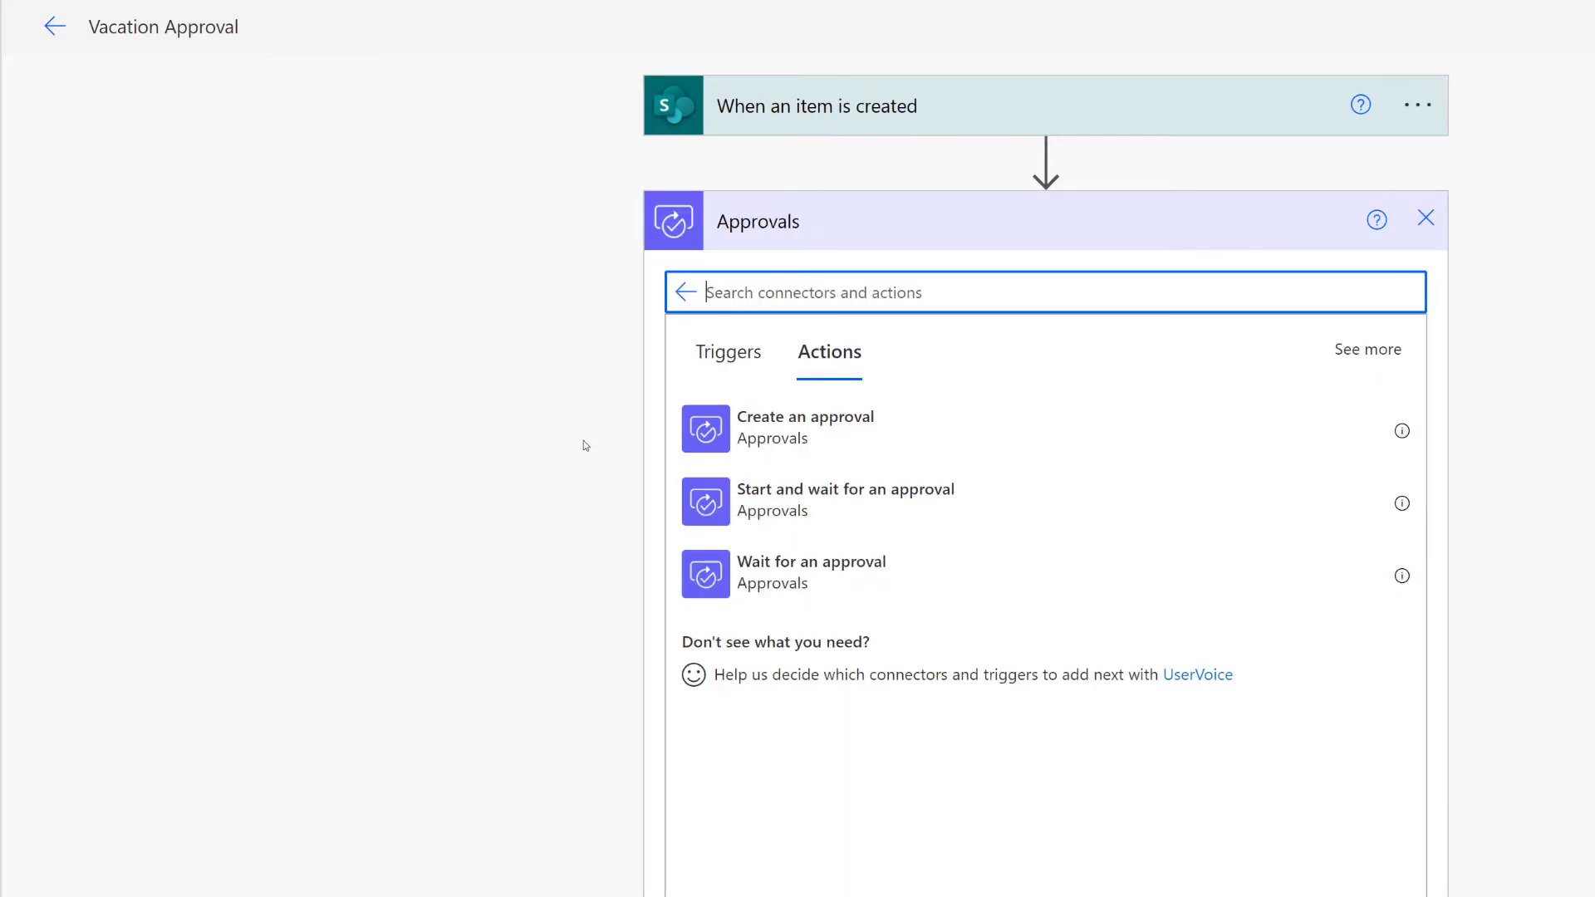
pyautogui.click(713, 529)
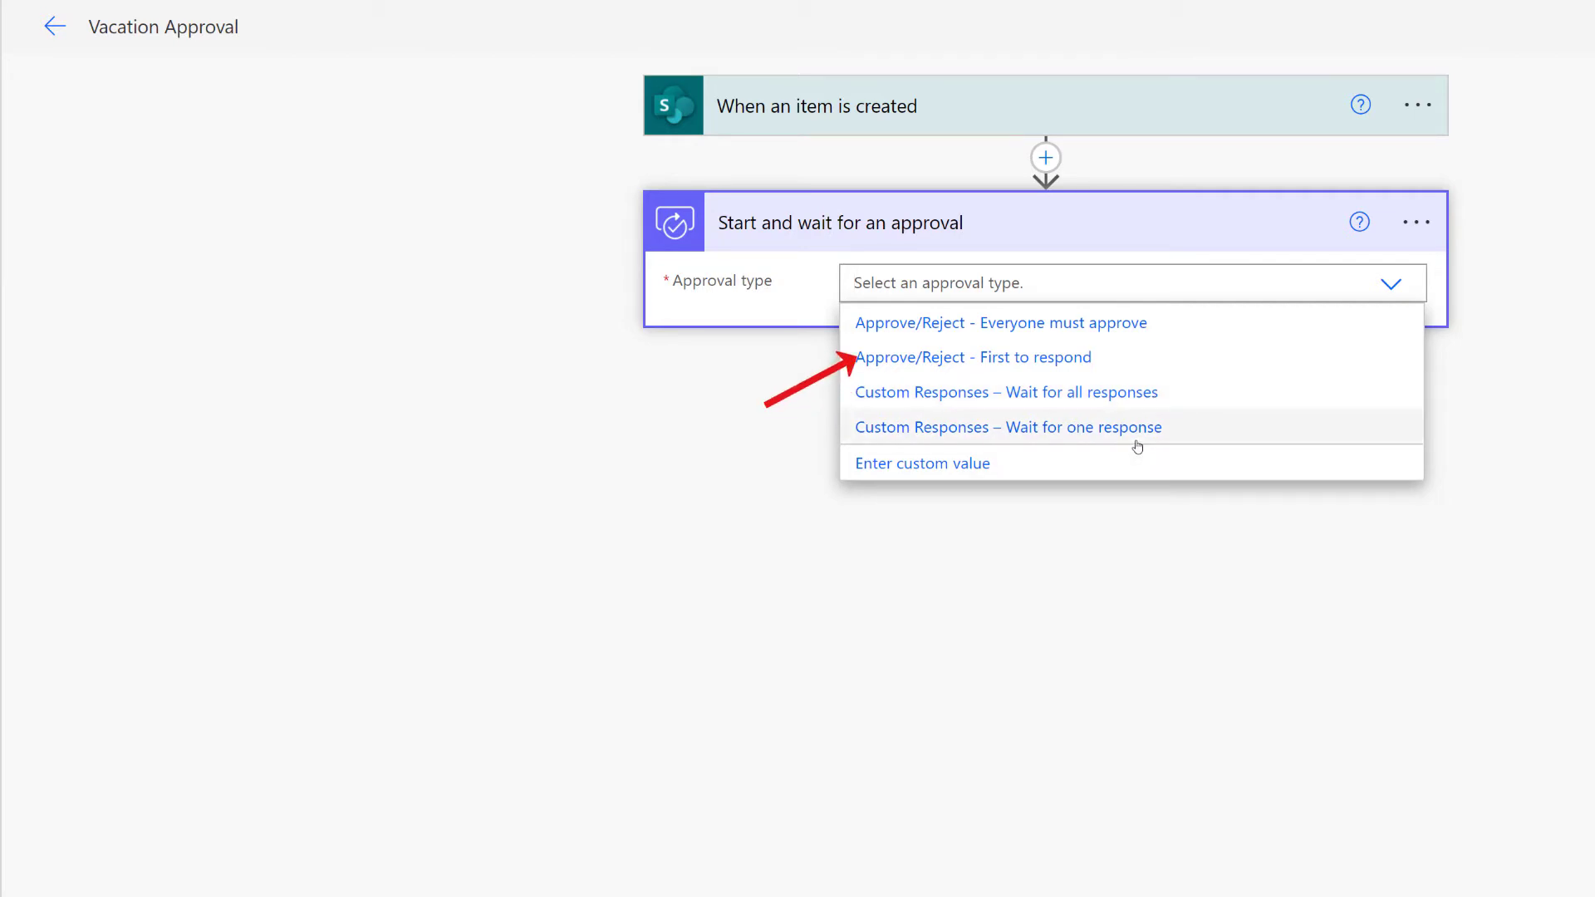
# Set approval type to Approve/Reject - First to respond and title it Title + 'is requesting vacation'
pyautogui.click(1008, 369)
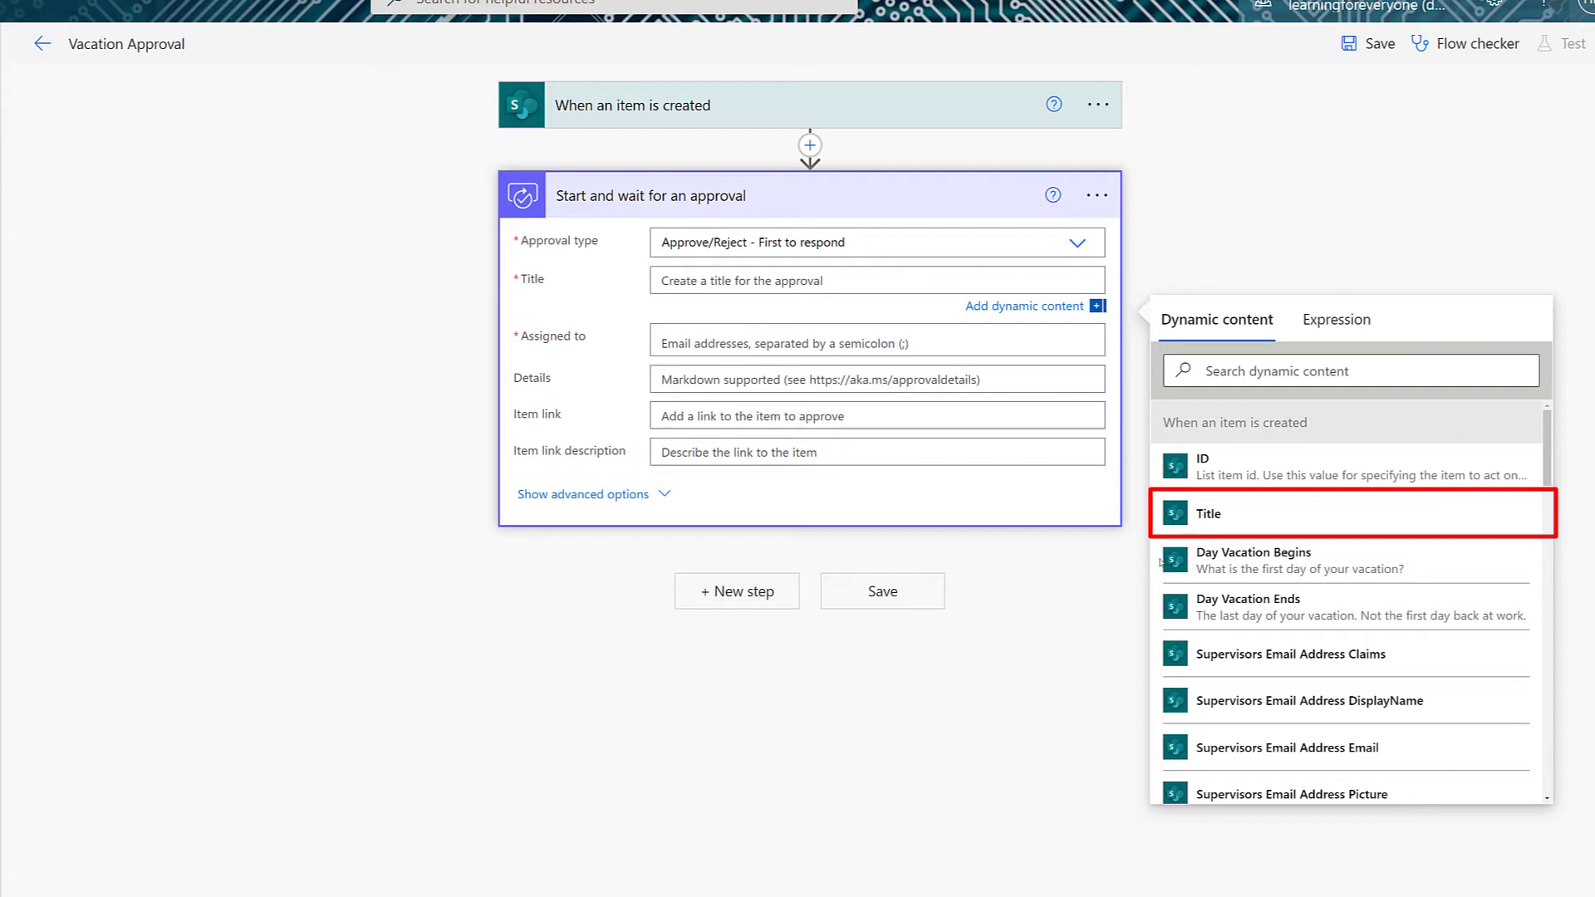
pyautogui.click(1221, 516)
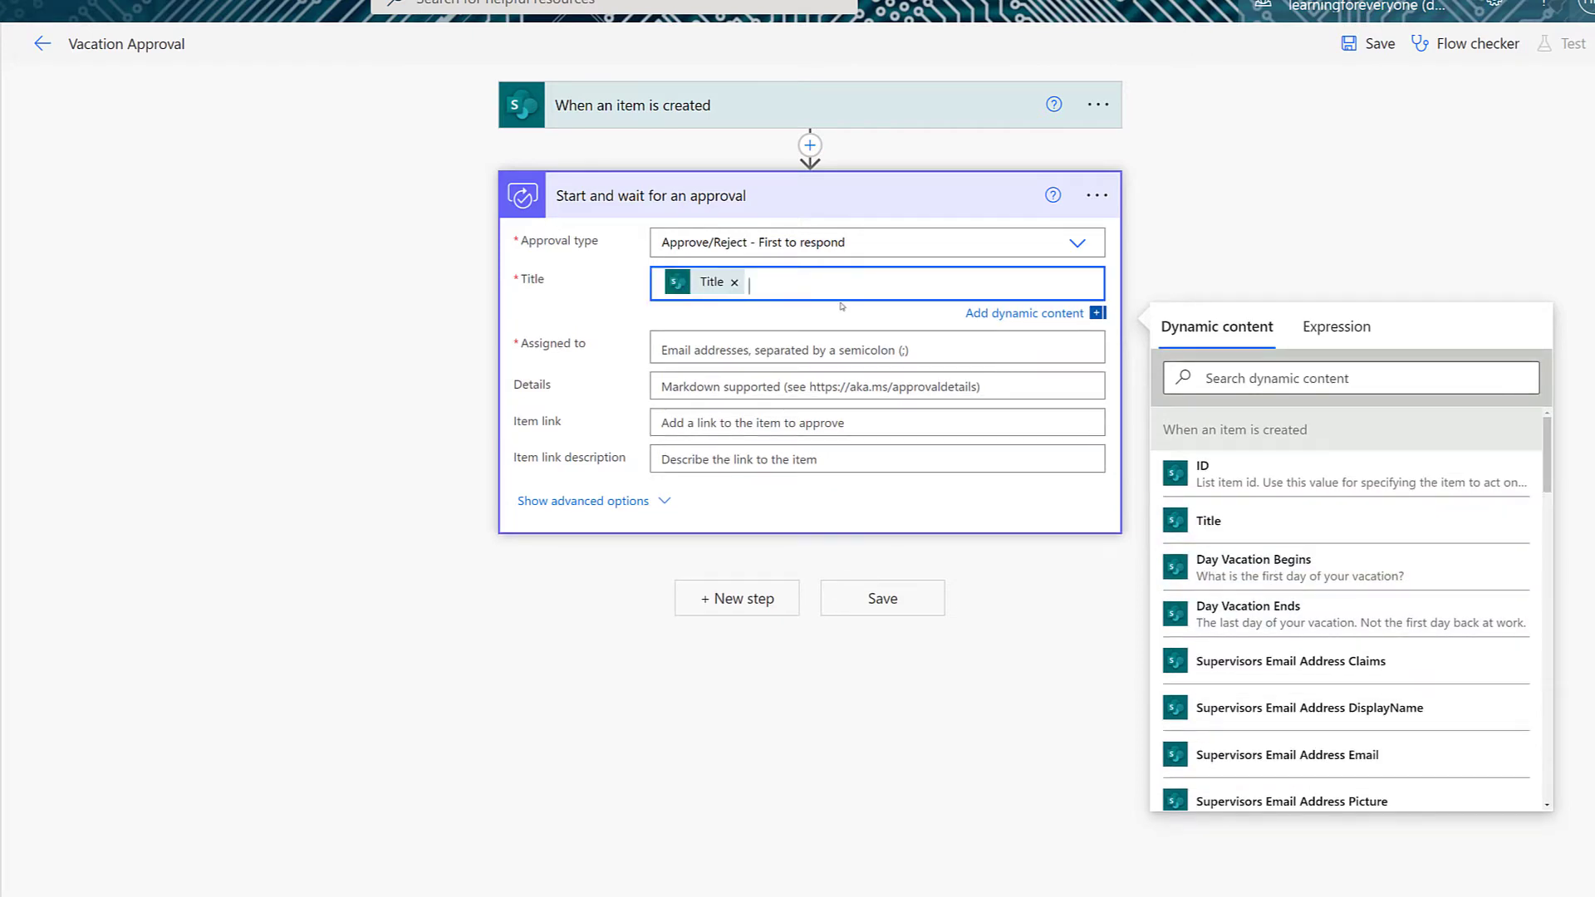
pyautogui.write('is requesting vacation')
# Assign the approval to the Supervisors Email Address Email dynamic field
pyautogui.click(734, 353)
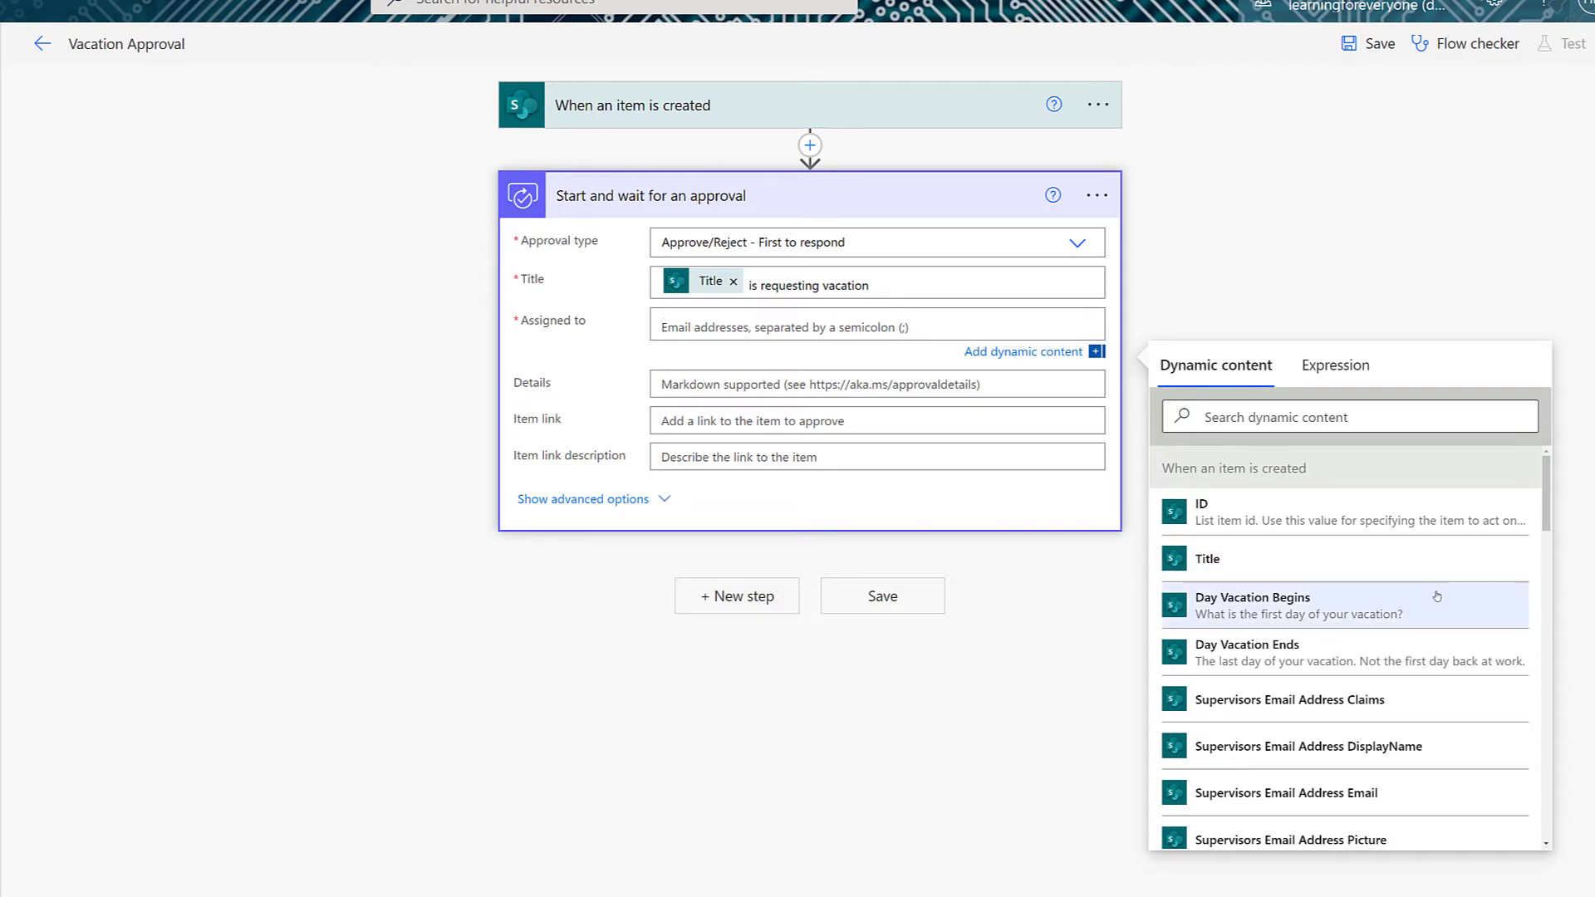
pyautogui.scroll(-1, 1445, 632)
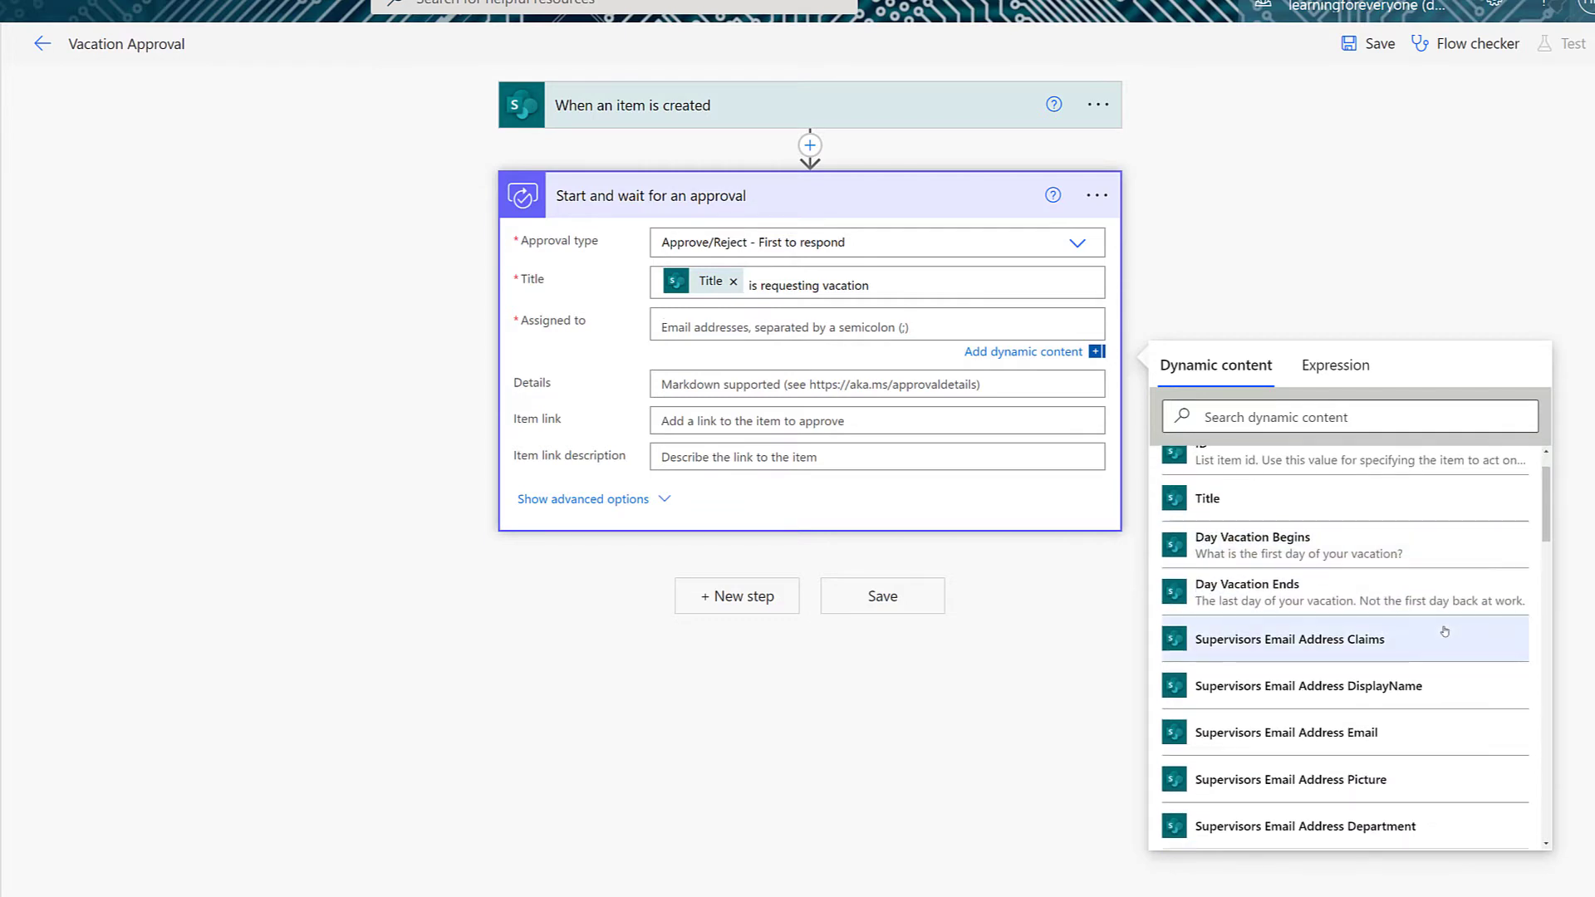
pyautogui.scroll(-1, 1267, 688)
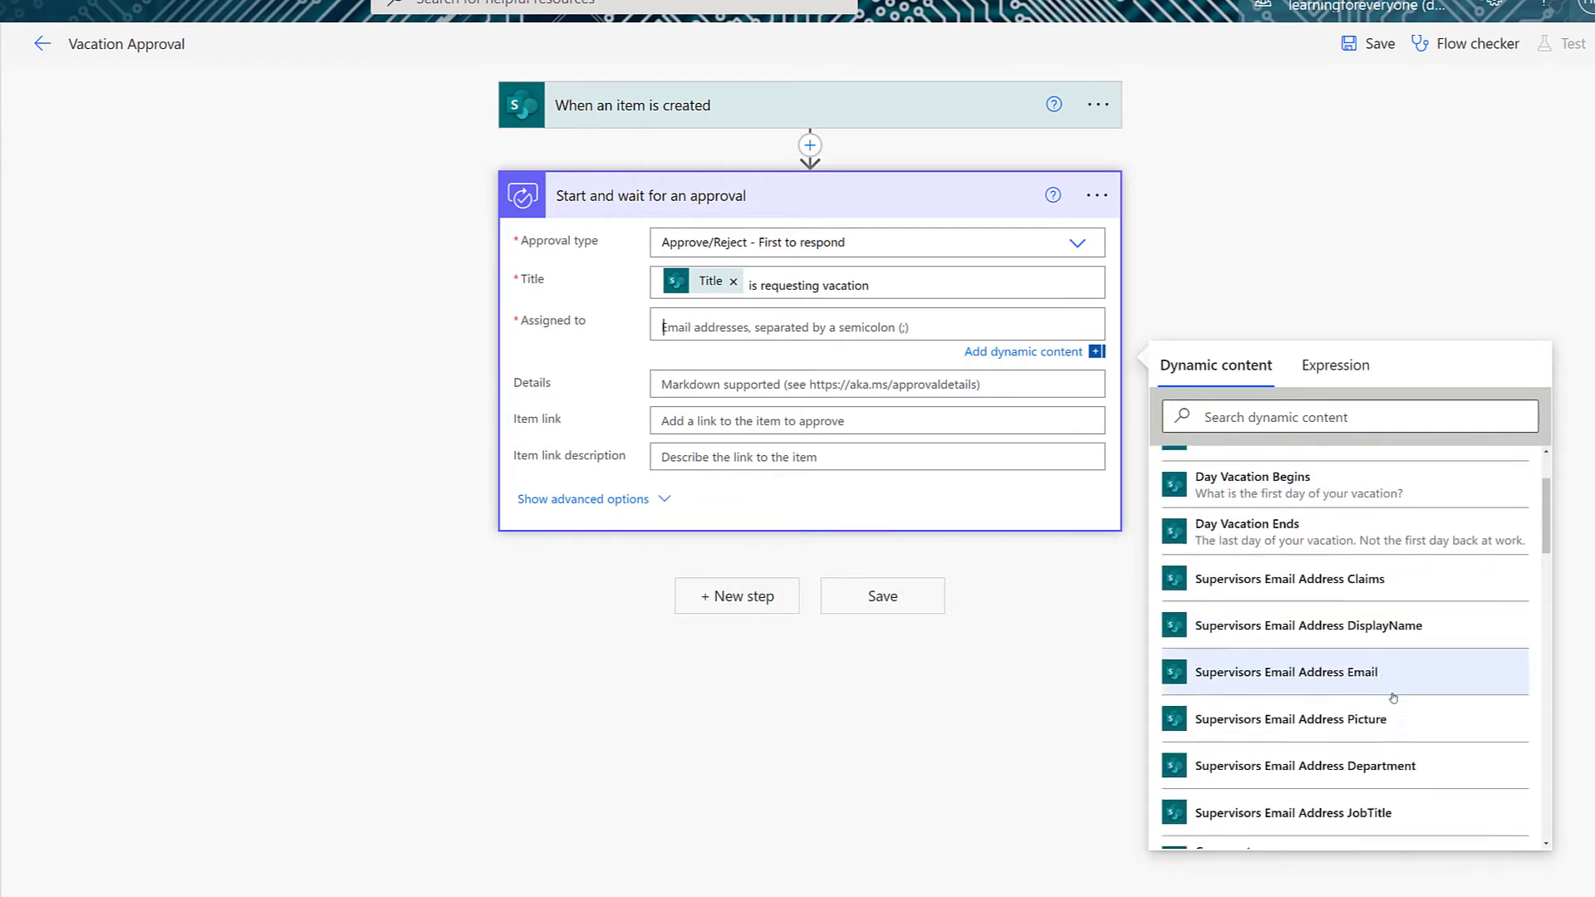
pyautogui.click(1267, 687)
pyautogui.click(595, 482)
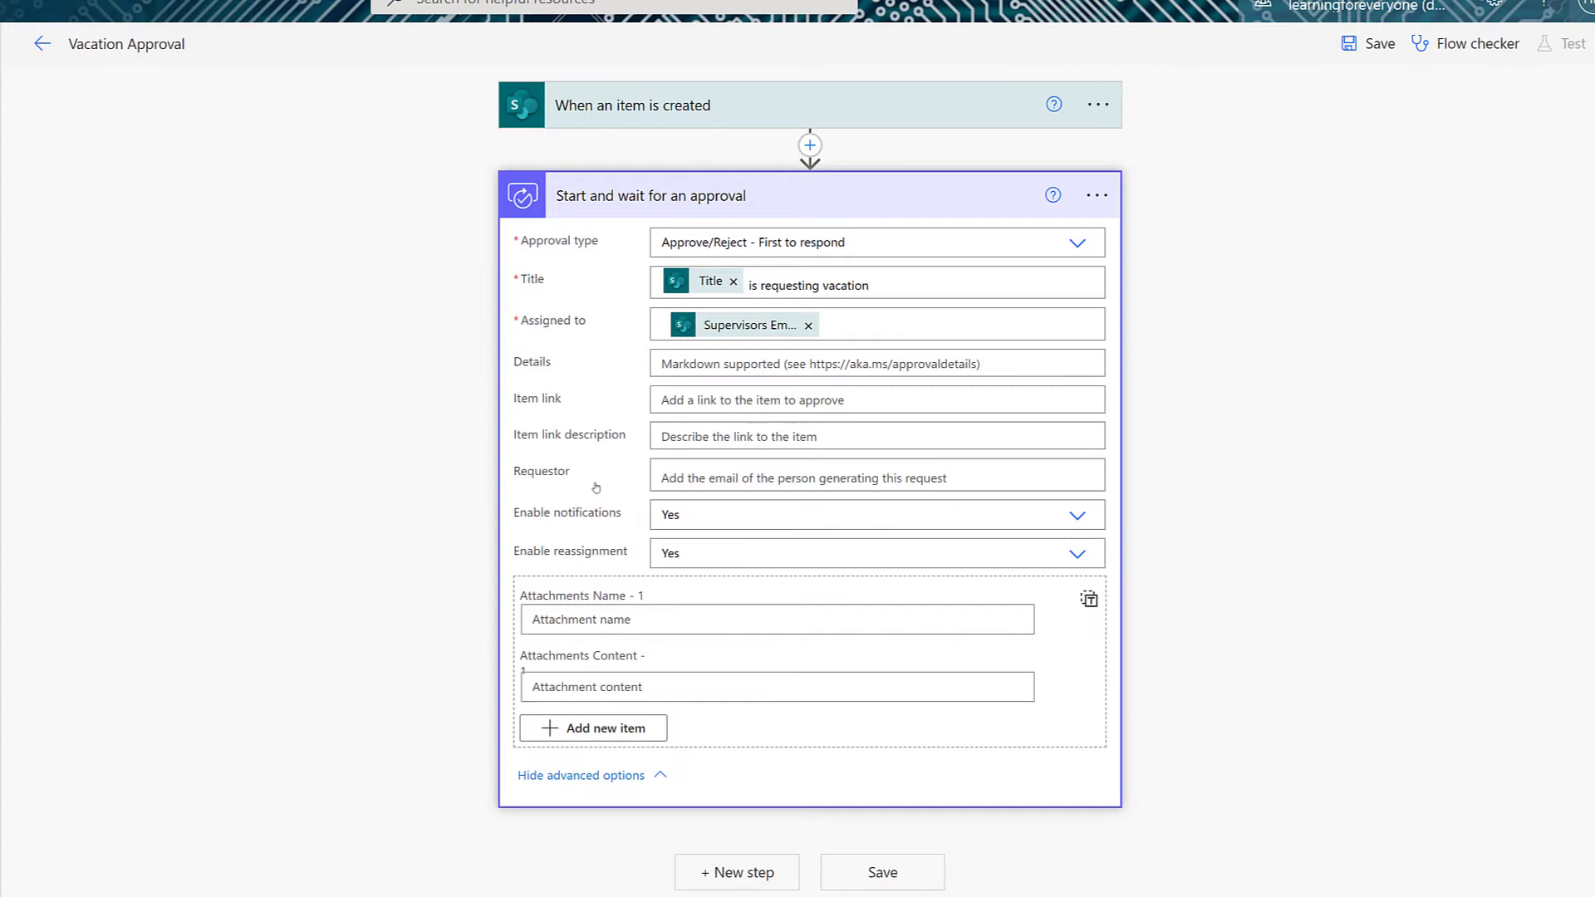
pyautogui.click(550, 777)
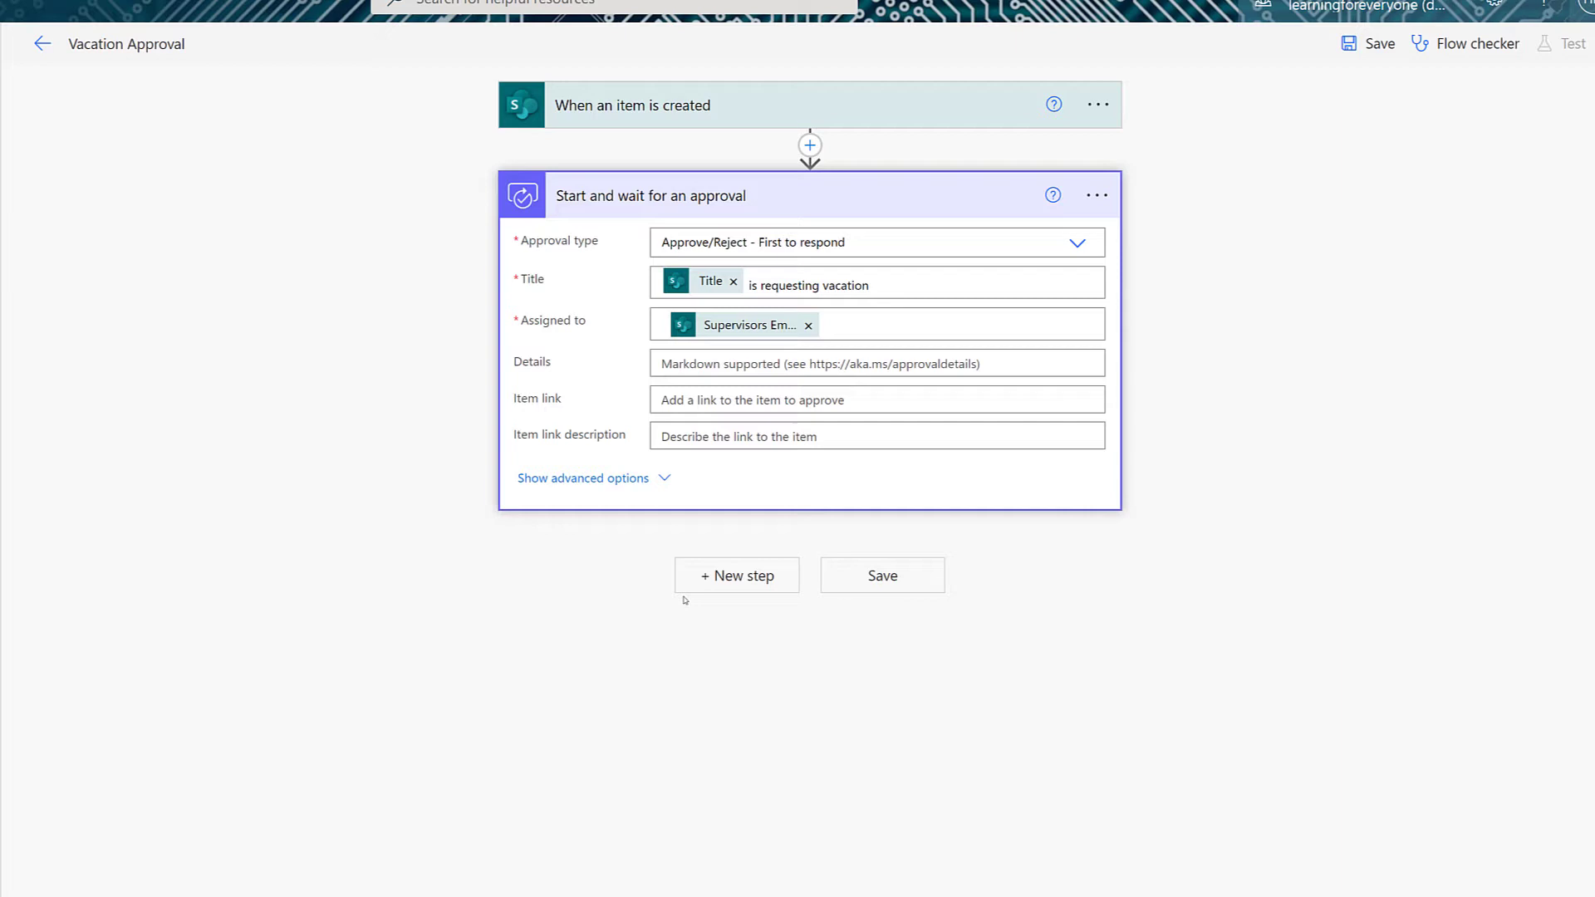
# Save the flow containing the Outcome-equals-Approve condition and its yes/no branches
pyautogui.click(901, 592)
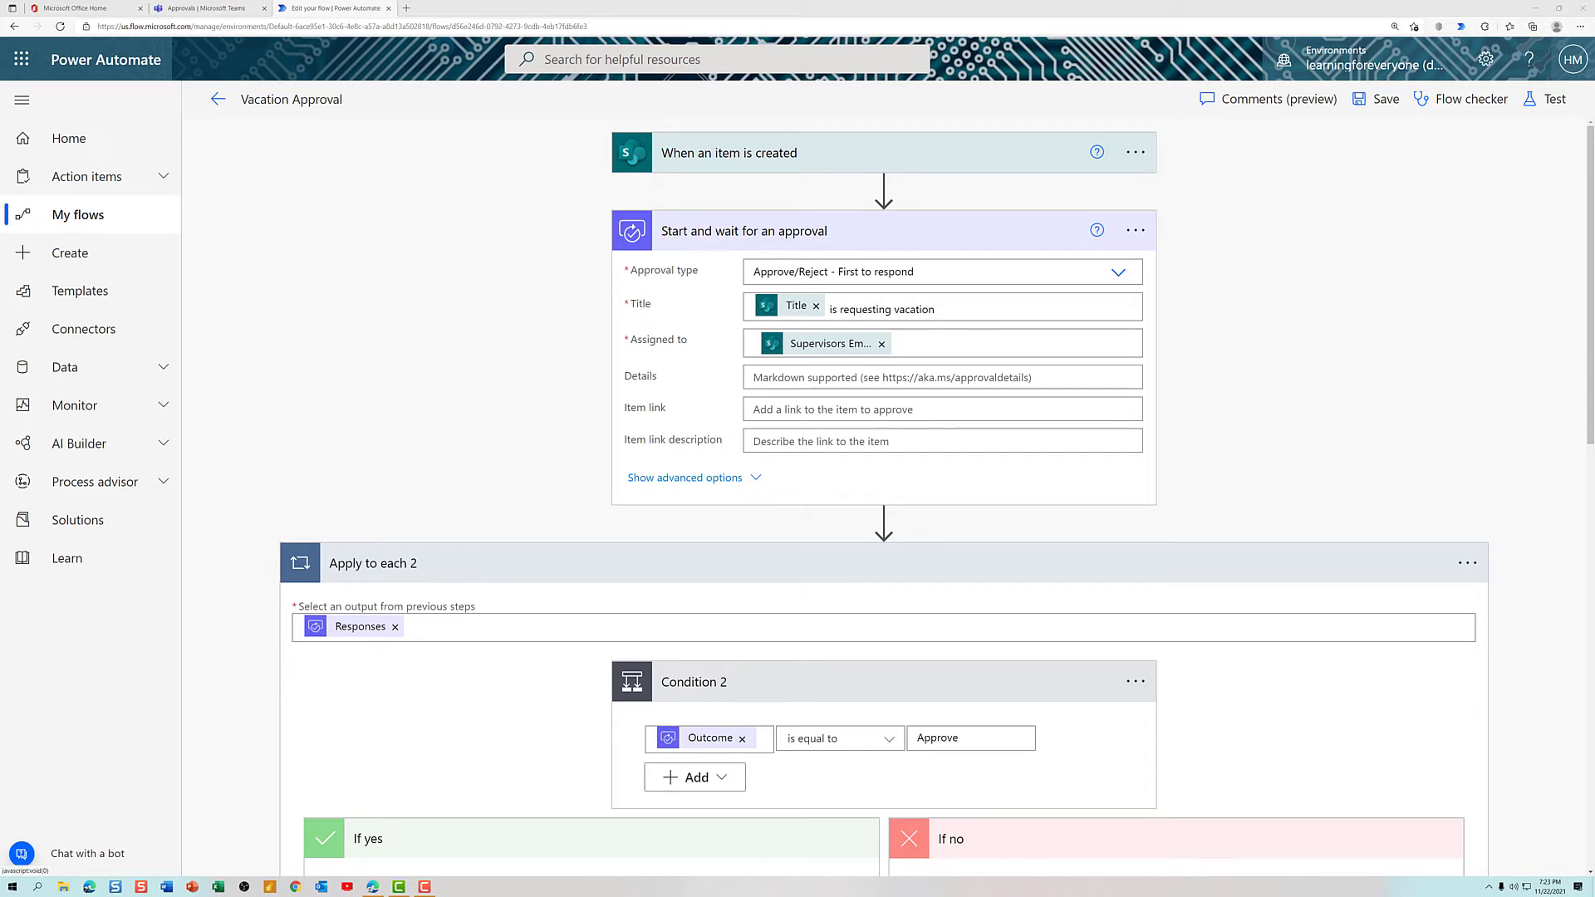
pyautogui.scroll(-3, 937, 497)
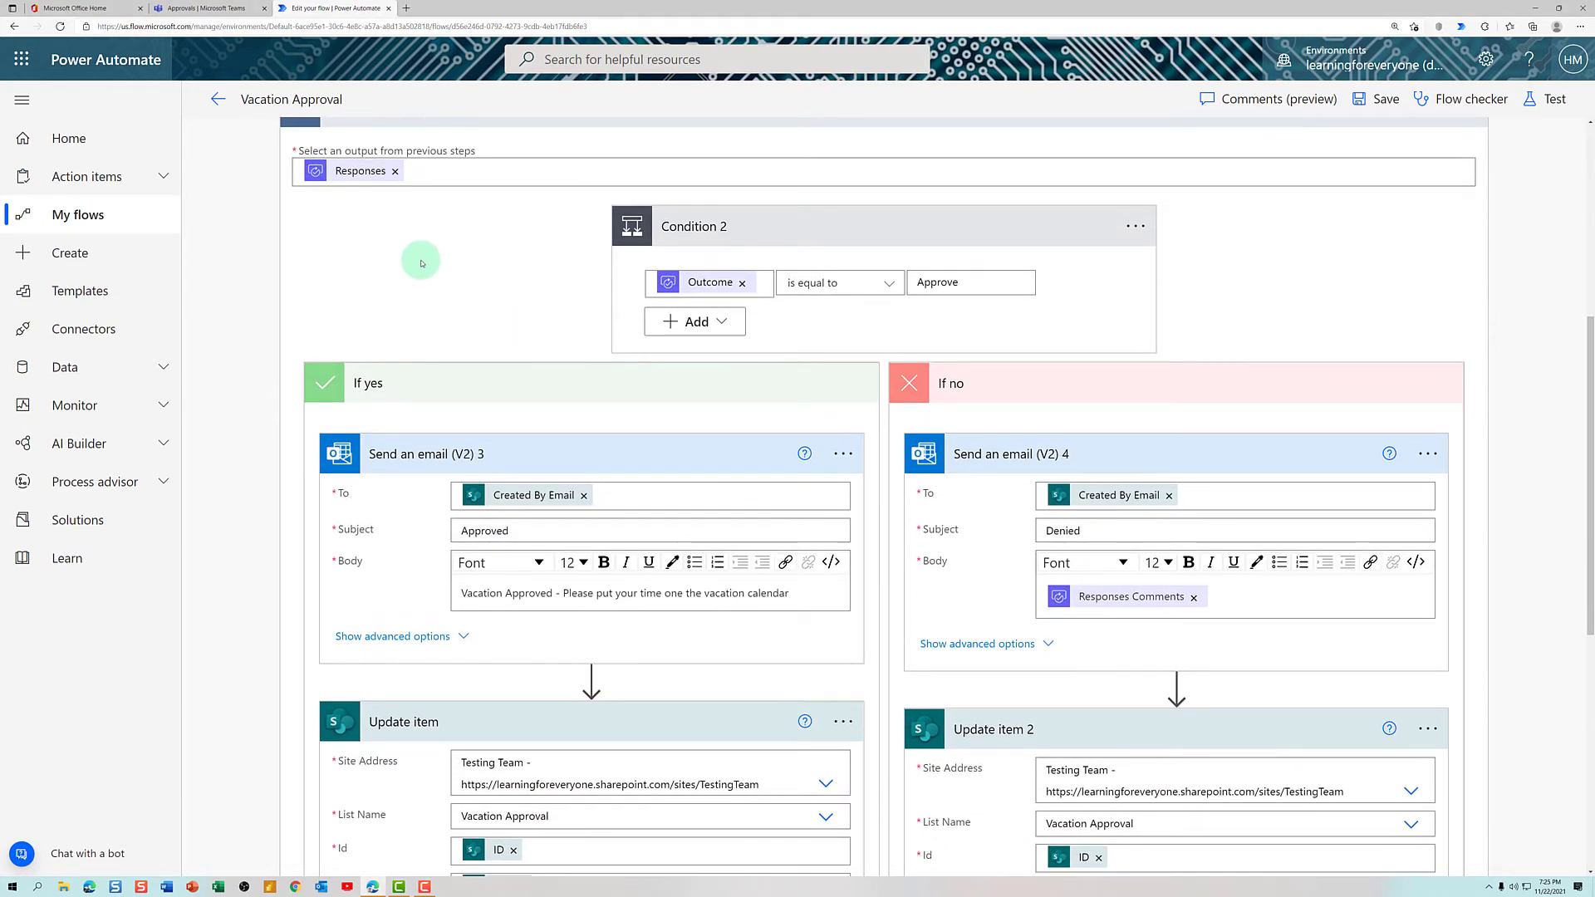
pyautogui.scroll(1, 360, 231)
pyautogui.scroll(1, 360, 231)
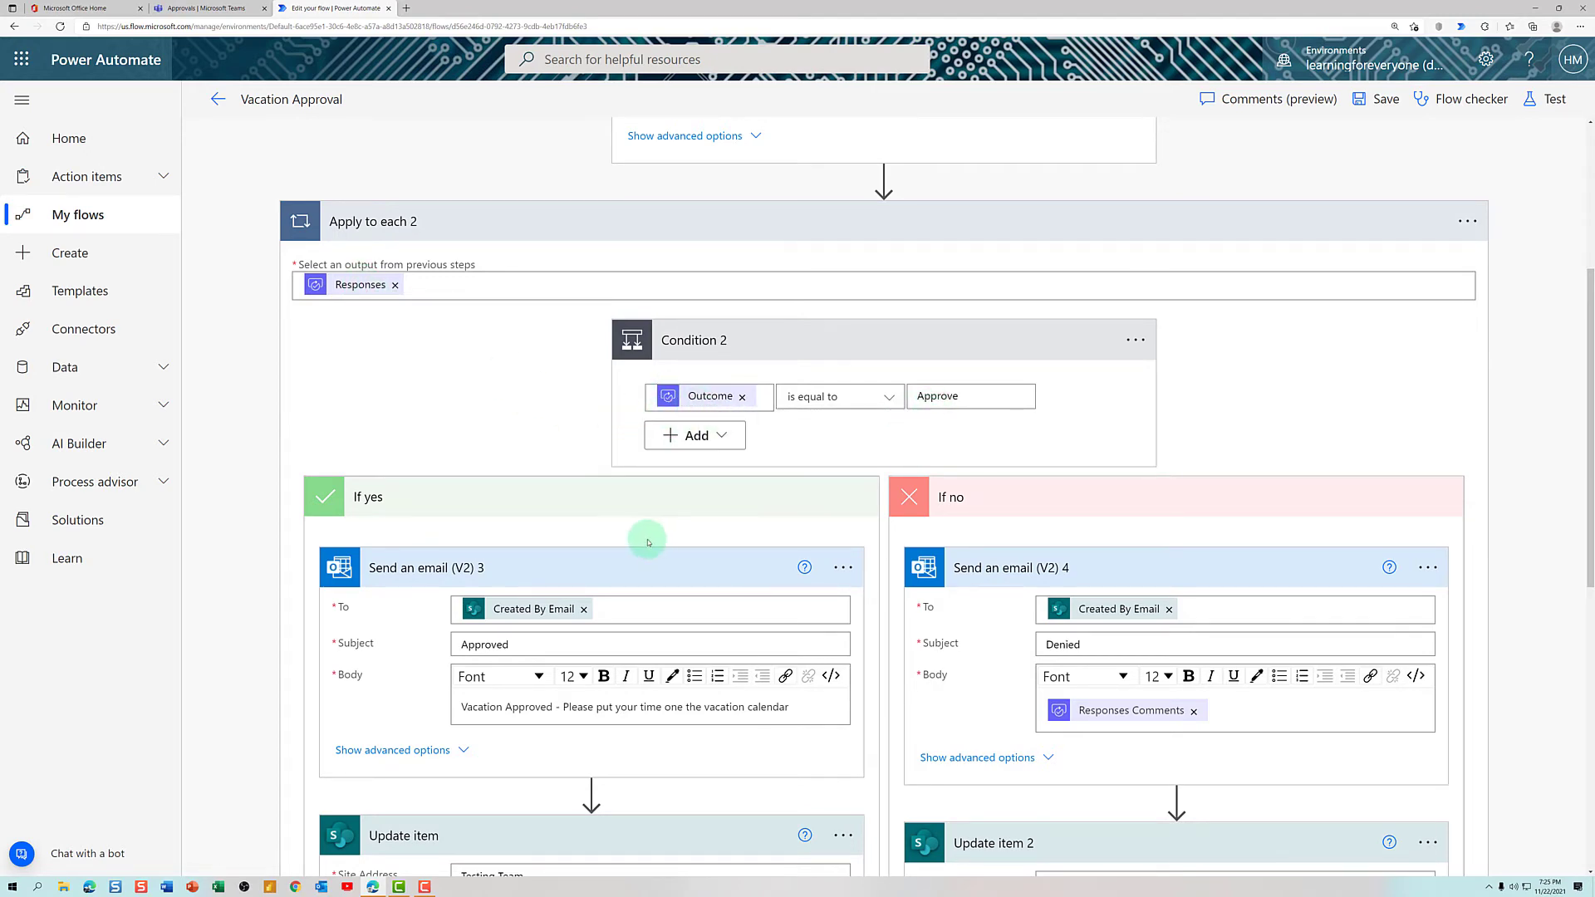
pyautogui.scroll(-3, 632, 531)
pyautogui.scroll(-2, 440, 492)
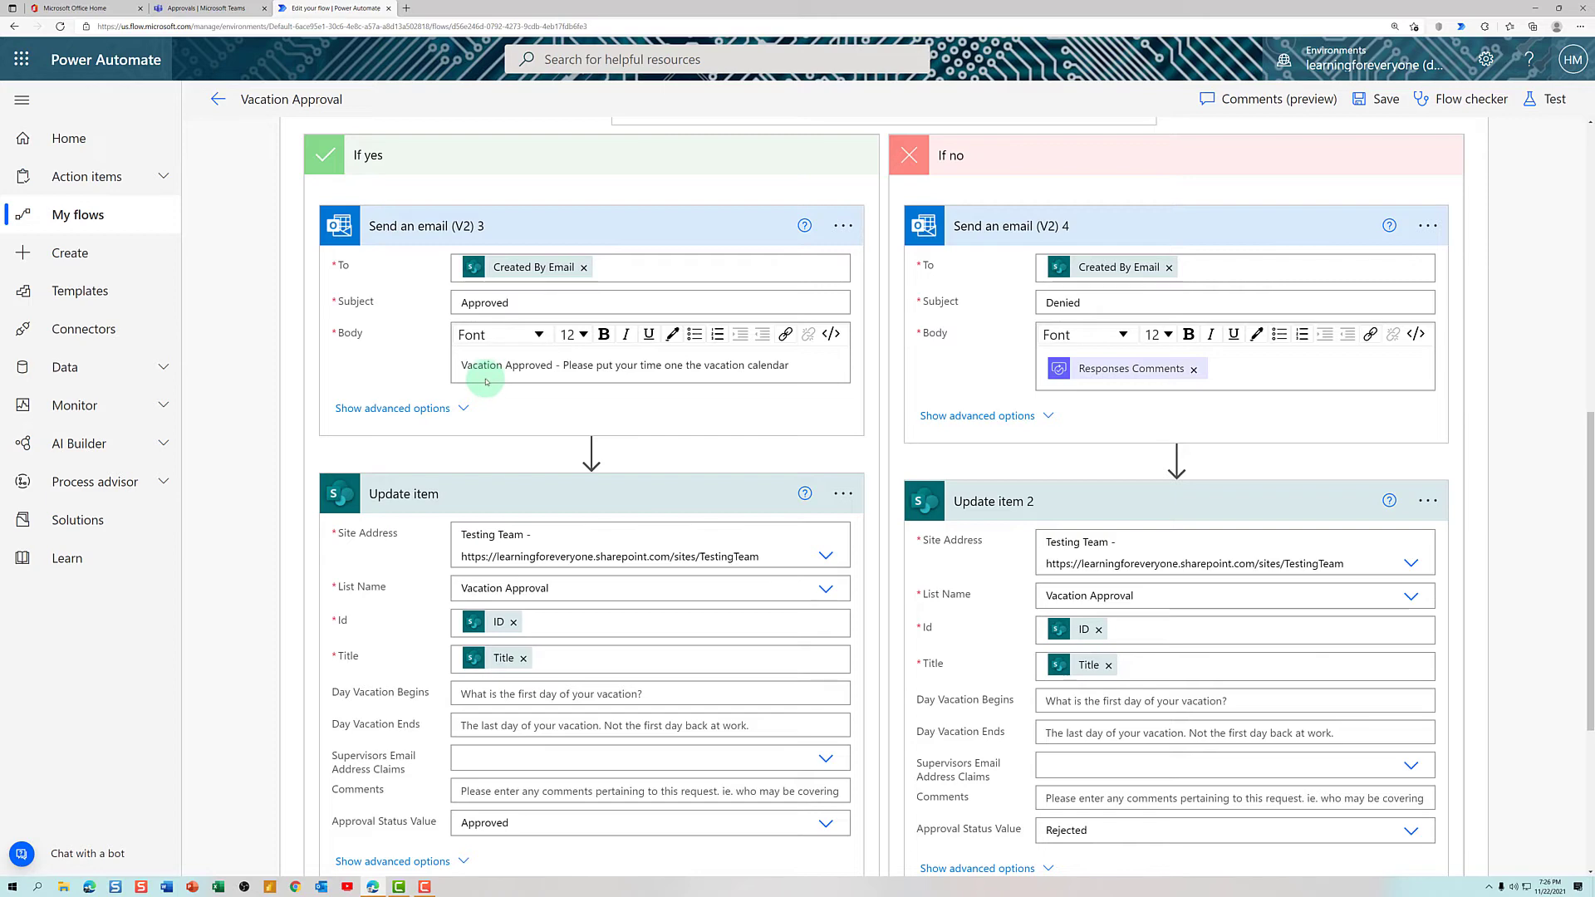
pyautogui.scroll(-3, 498, 374)
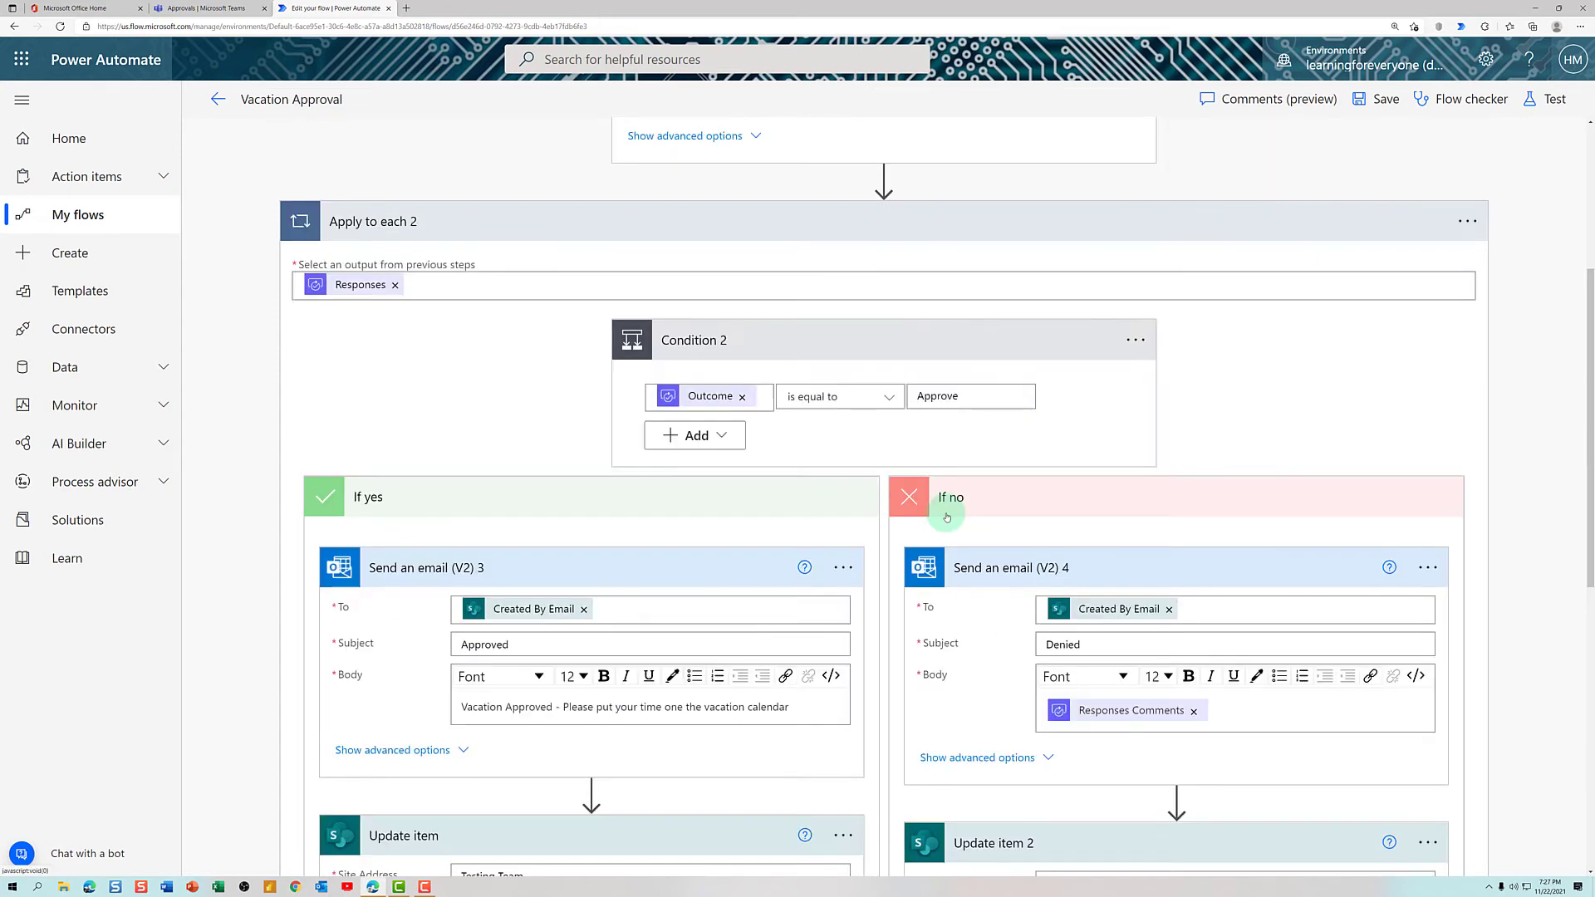
pyautogui.scroll(7, 947, 511)
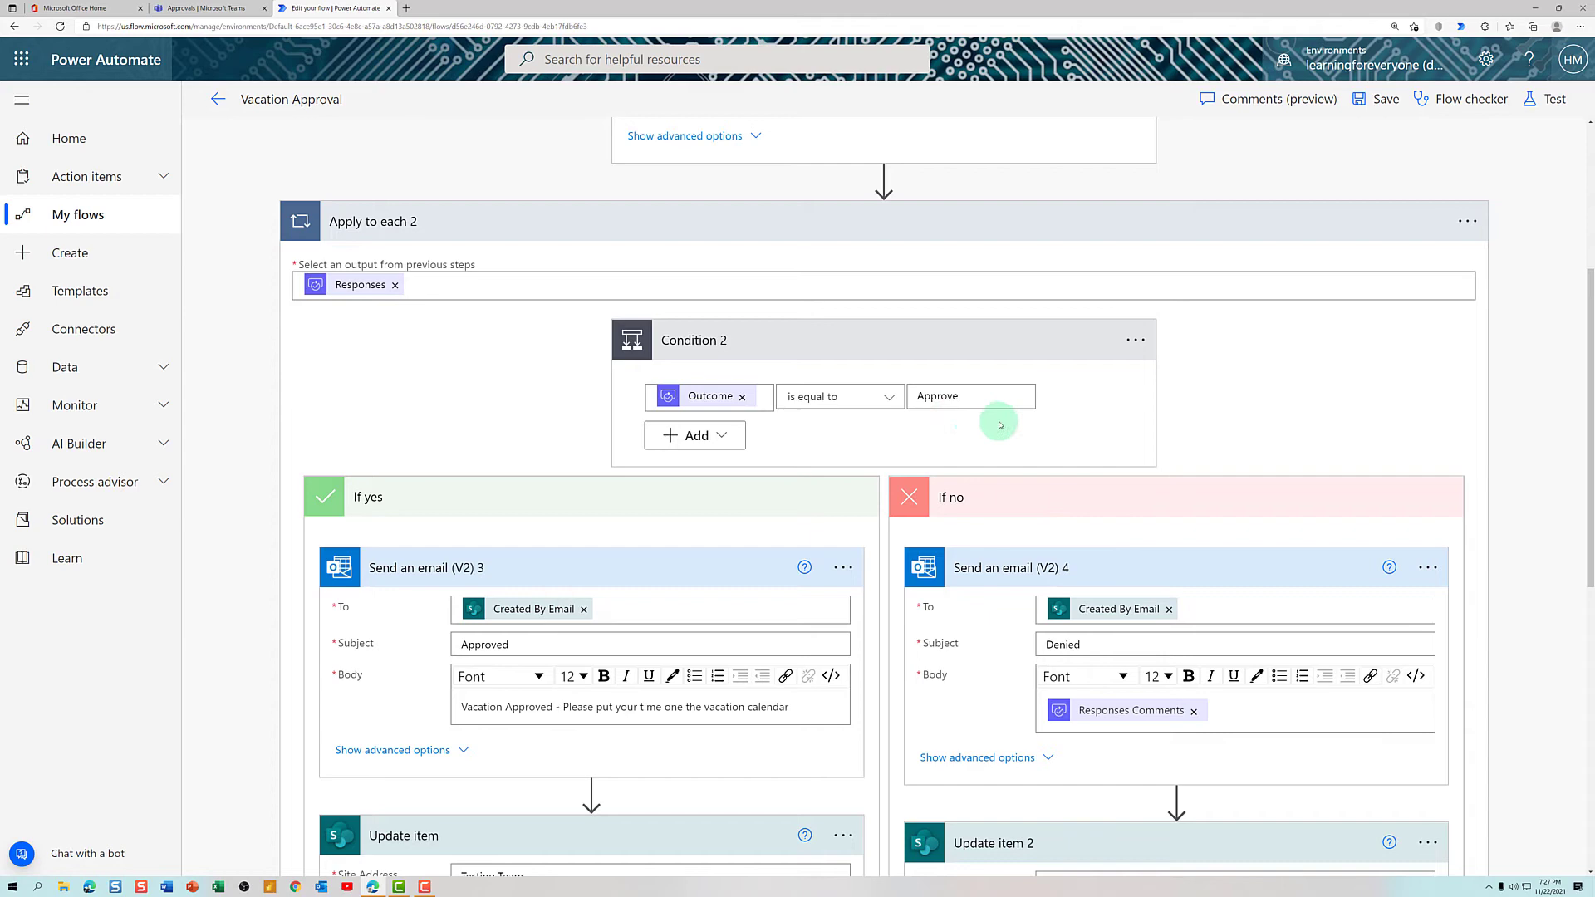
pyautogui.scroll(-1, 1030, 496)
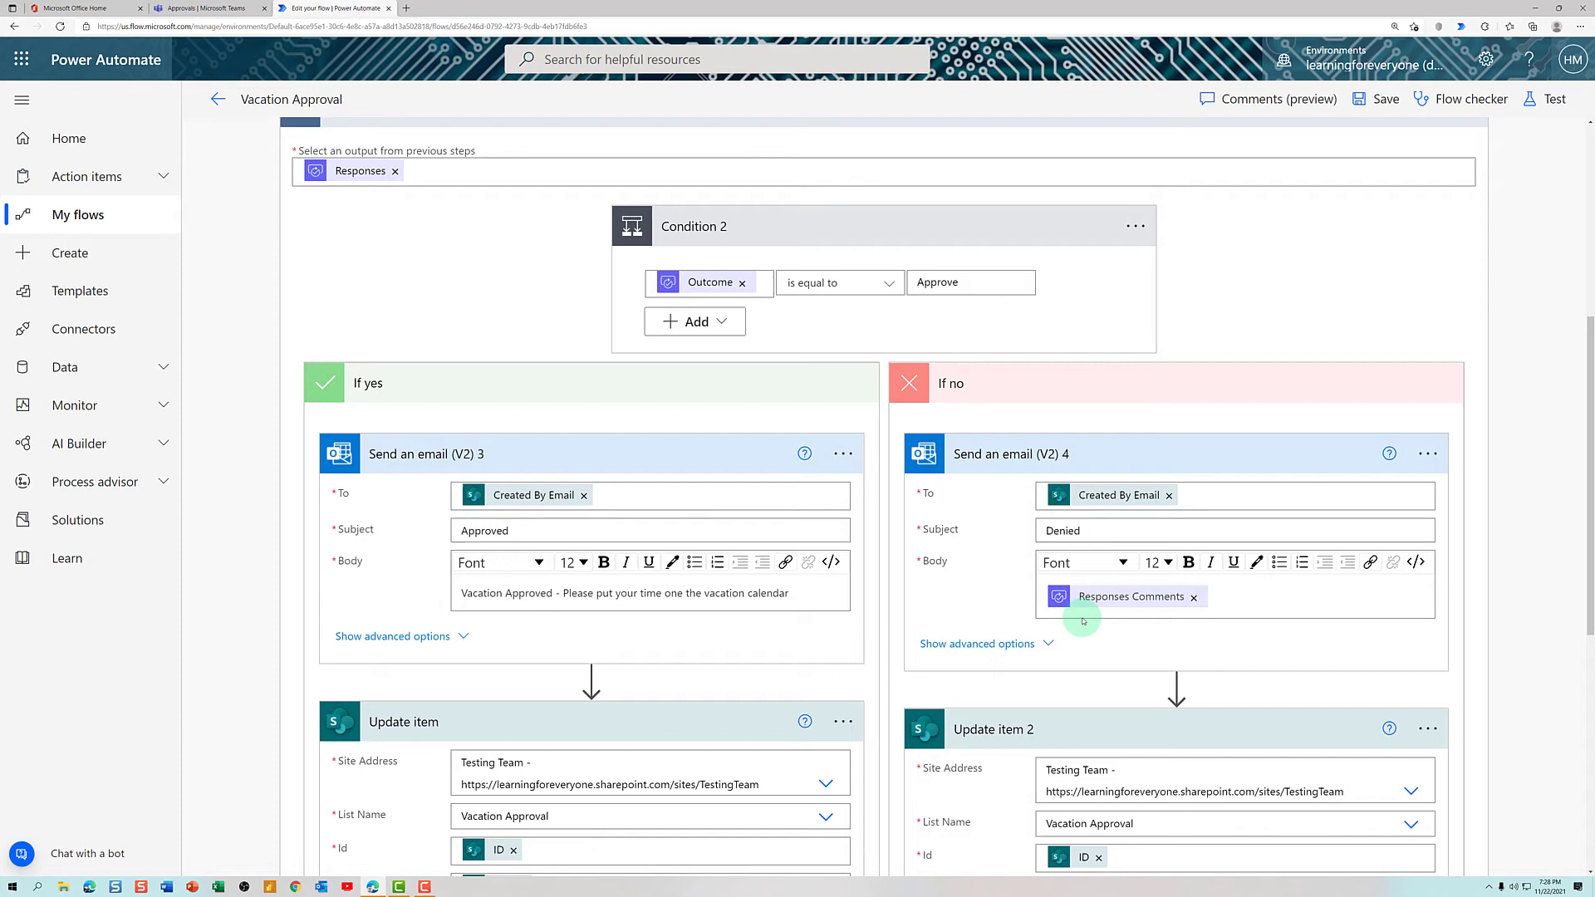
pyautogui.scroll(-4, 1083, 621)
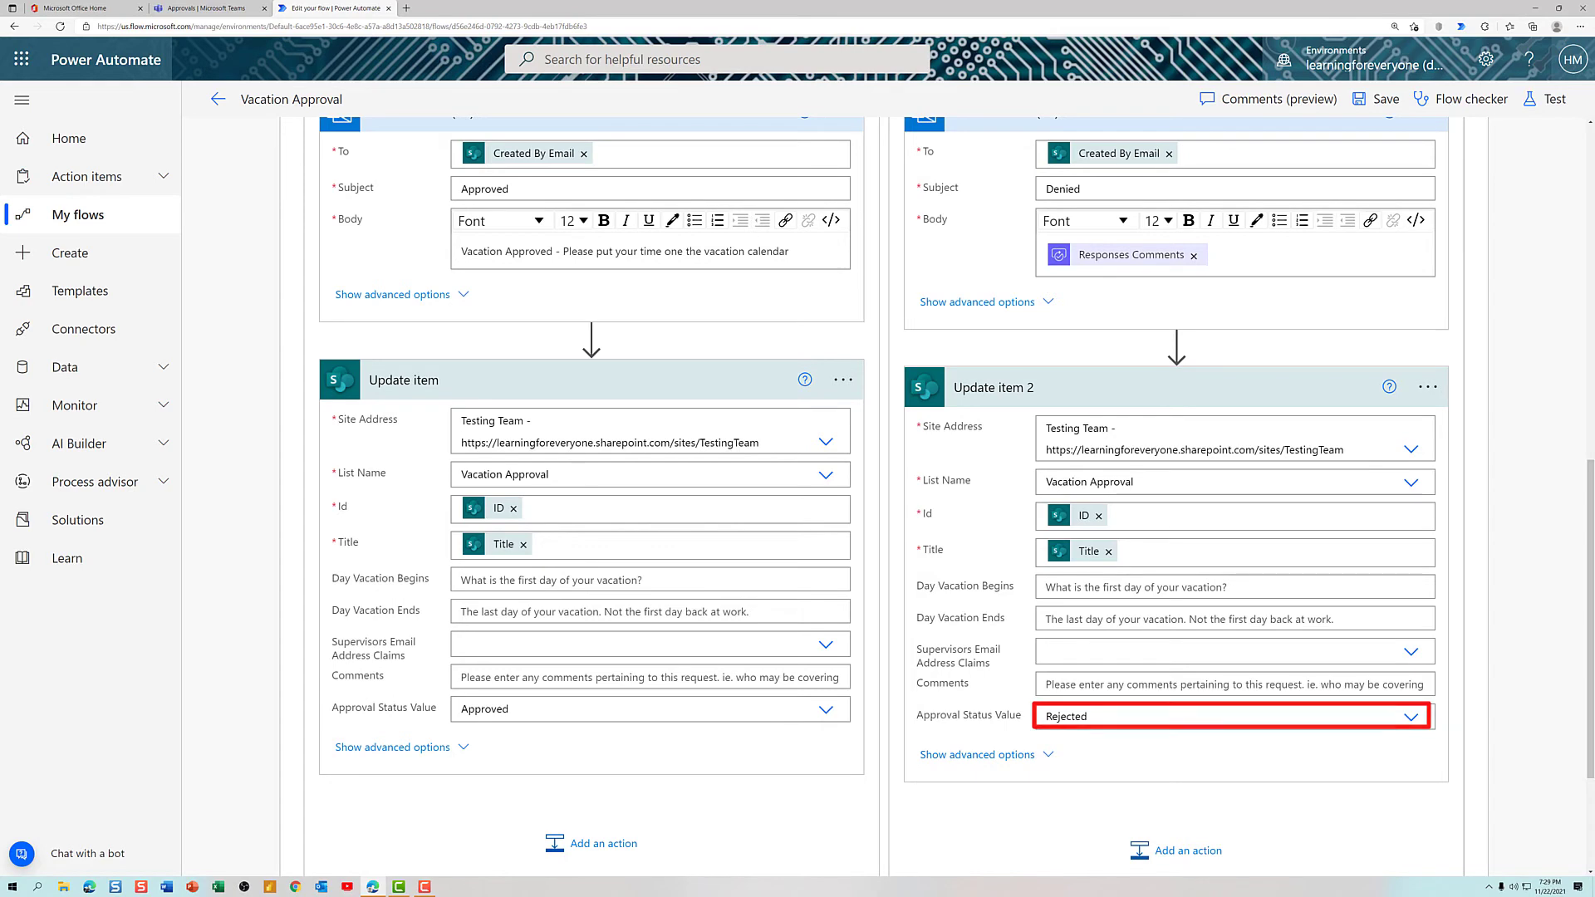
pyautogui.scroll(-1, 1080, 734)
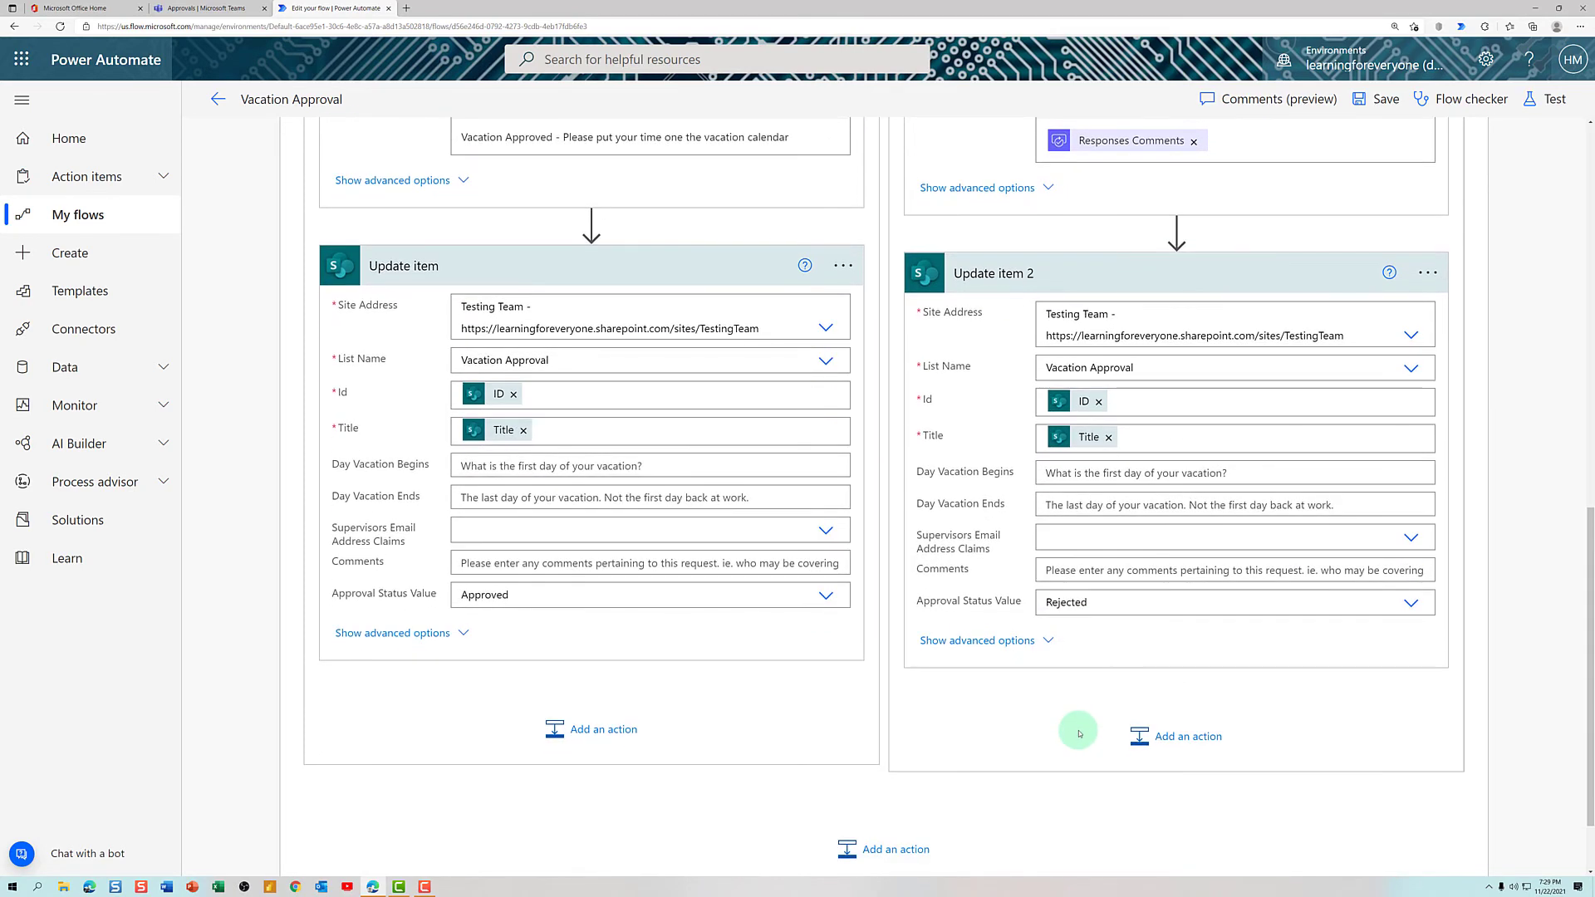
pyautogui.scroll(4, 1079, 734)
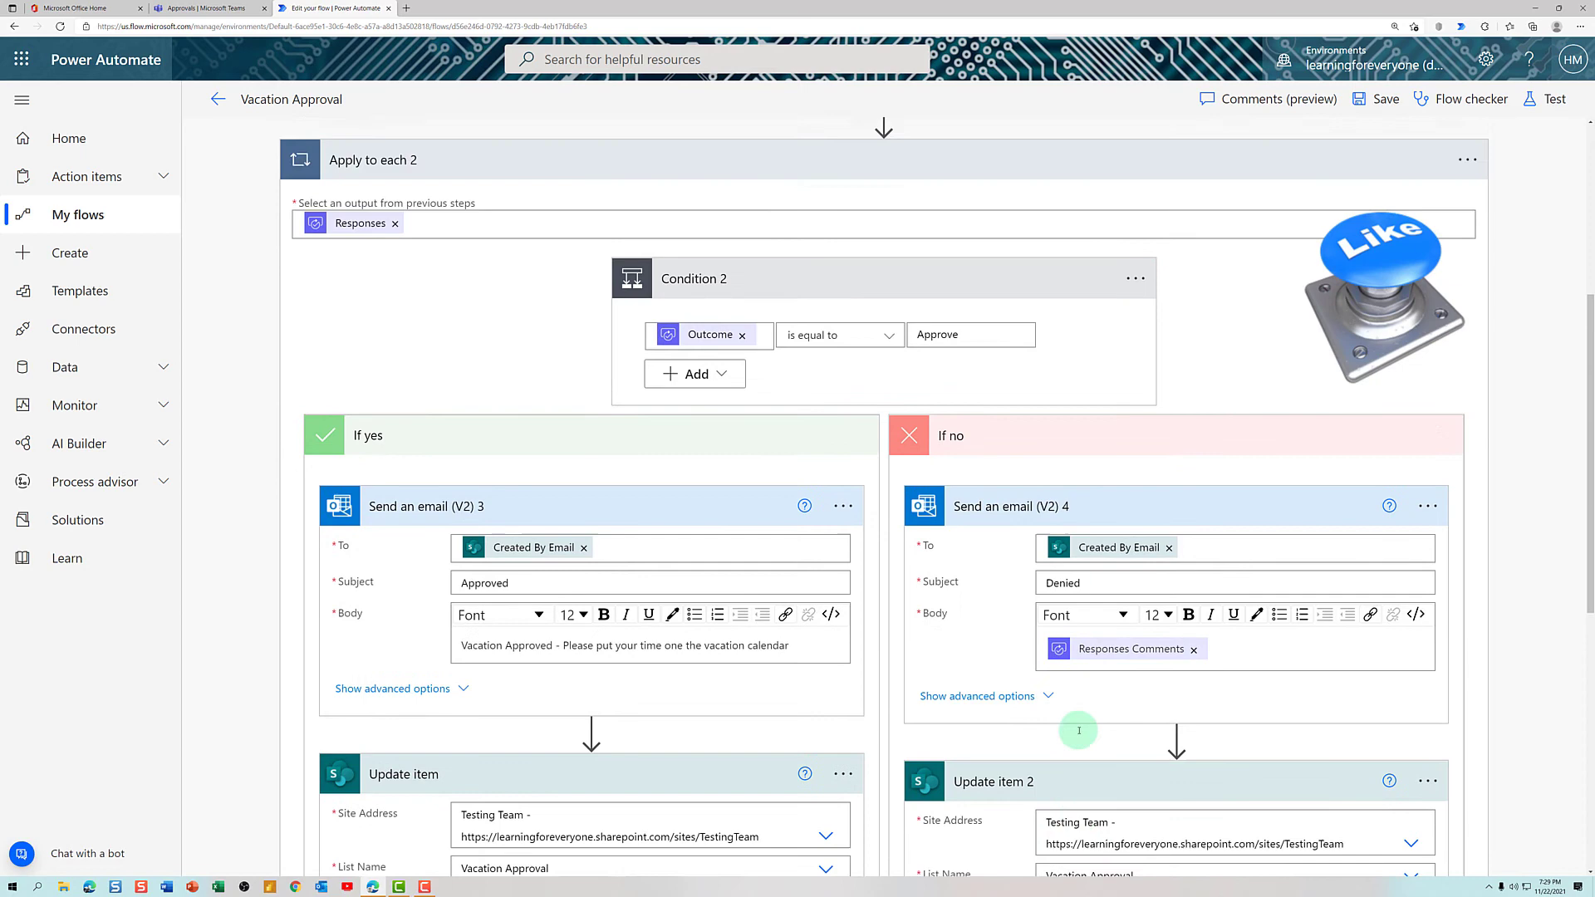
pyautogui.scroll(2, 1079, 730)
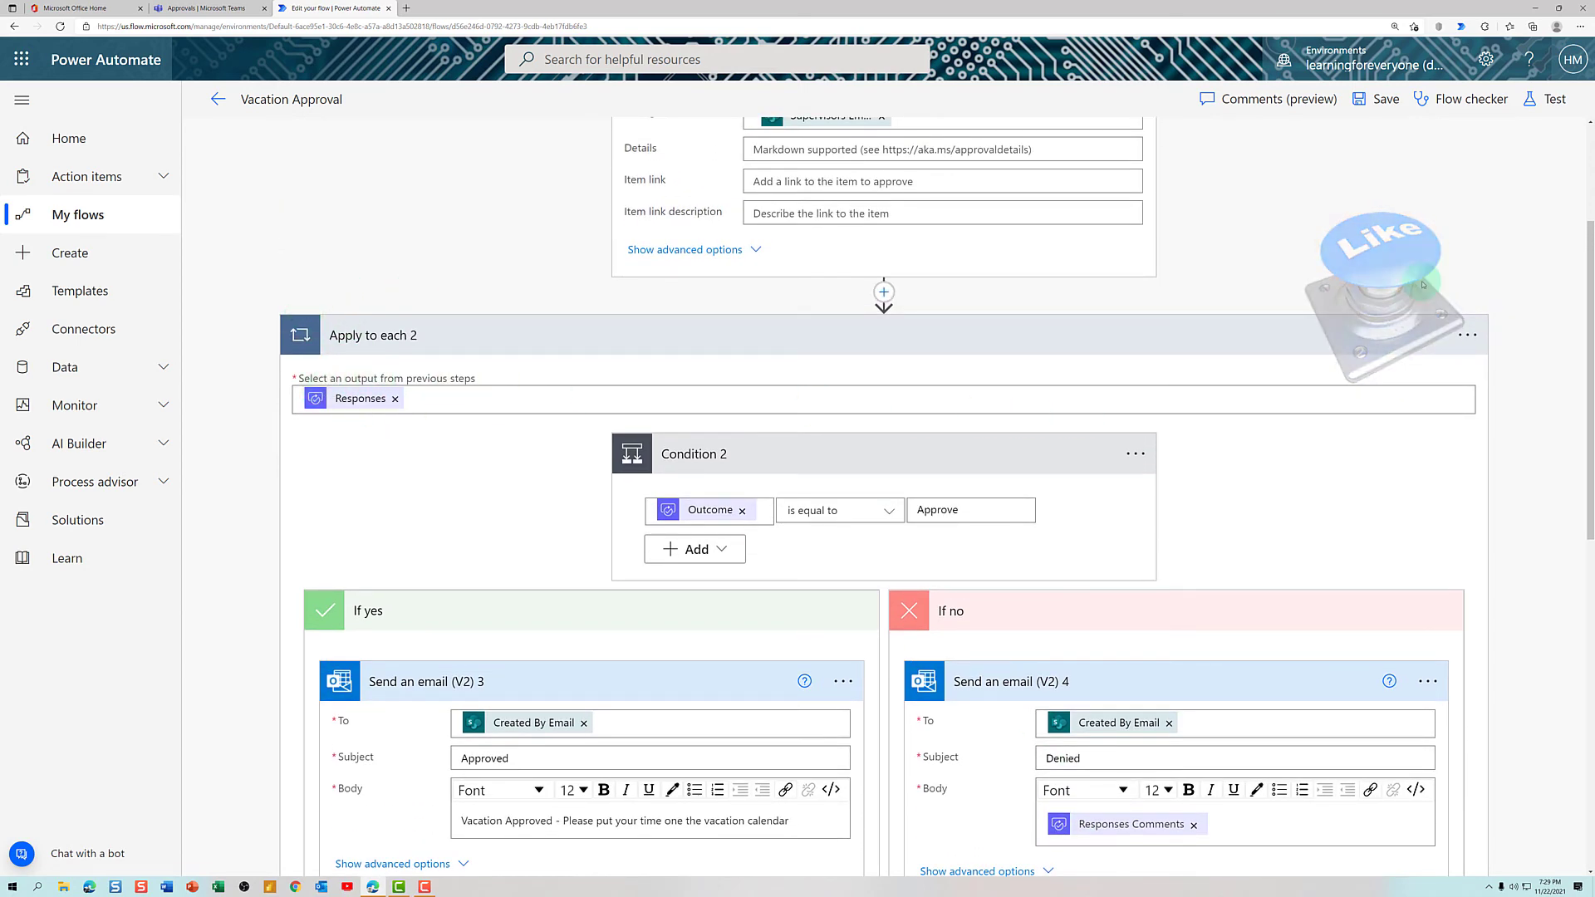
# Save the Vacation Approval flow and launch a test using the Manually trigger option
pyautogui.click(1364, 105)
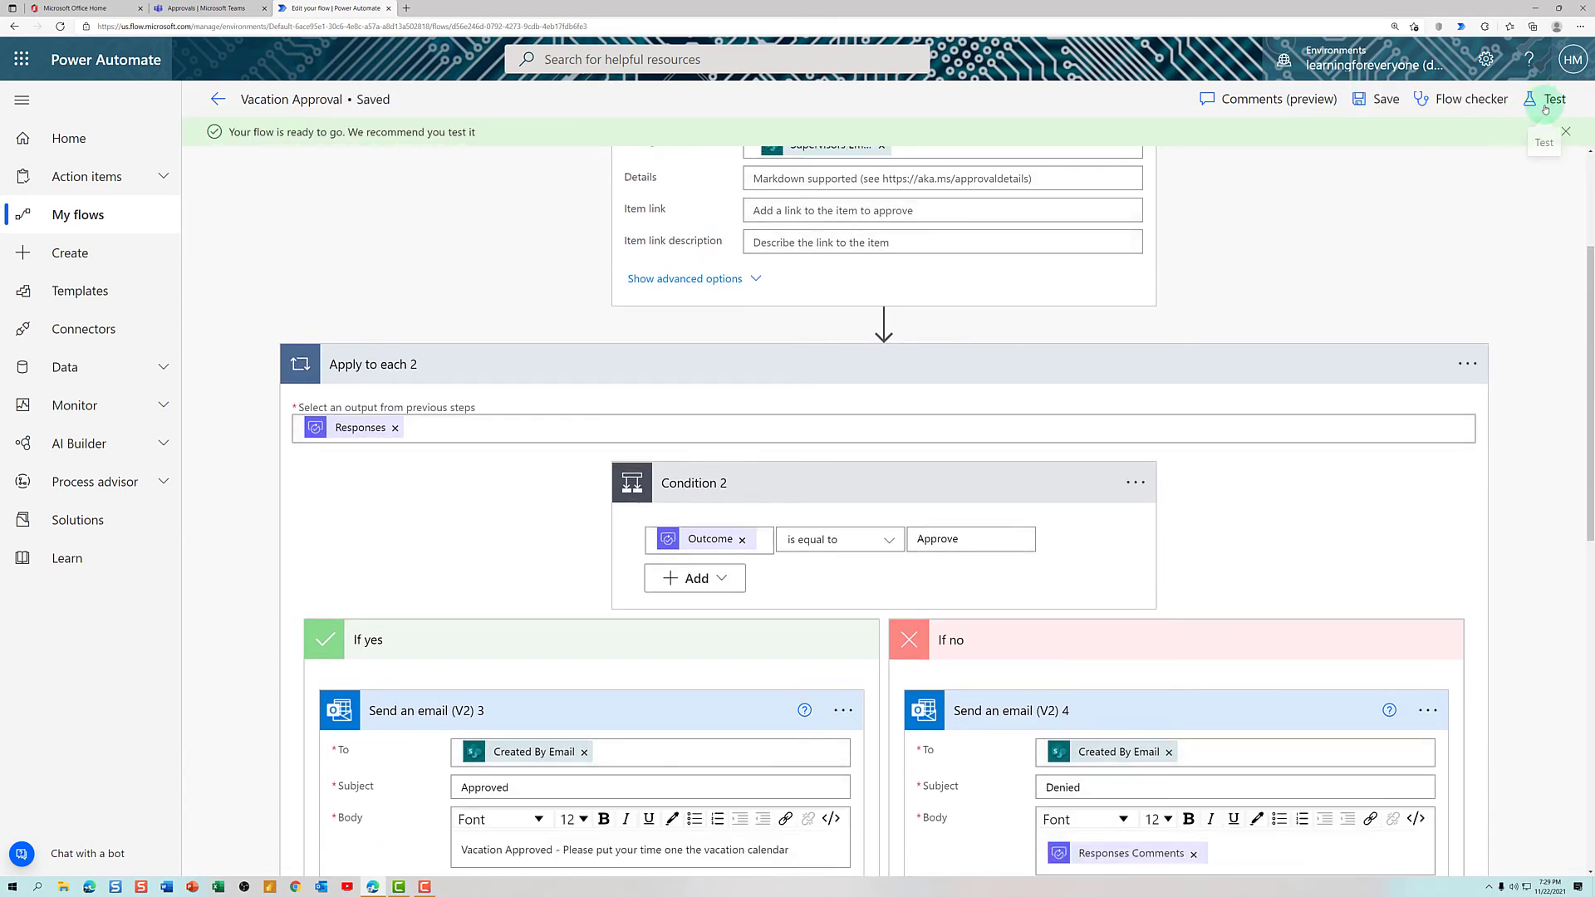
pyautogui.click(1543, 103)
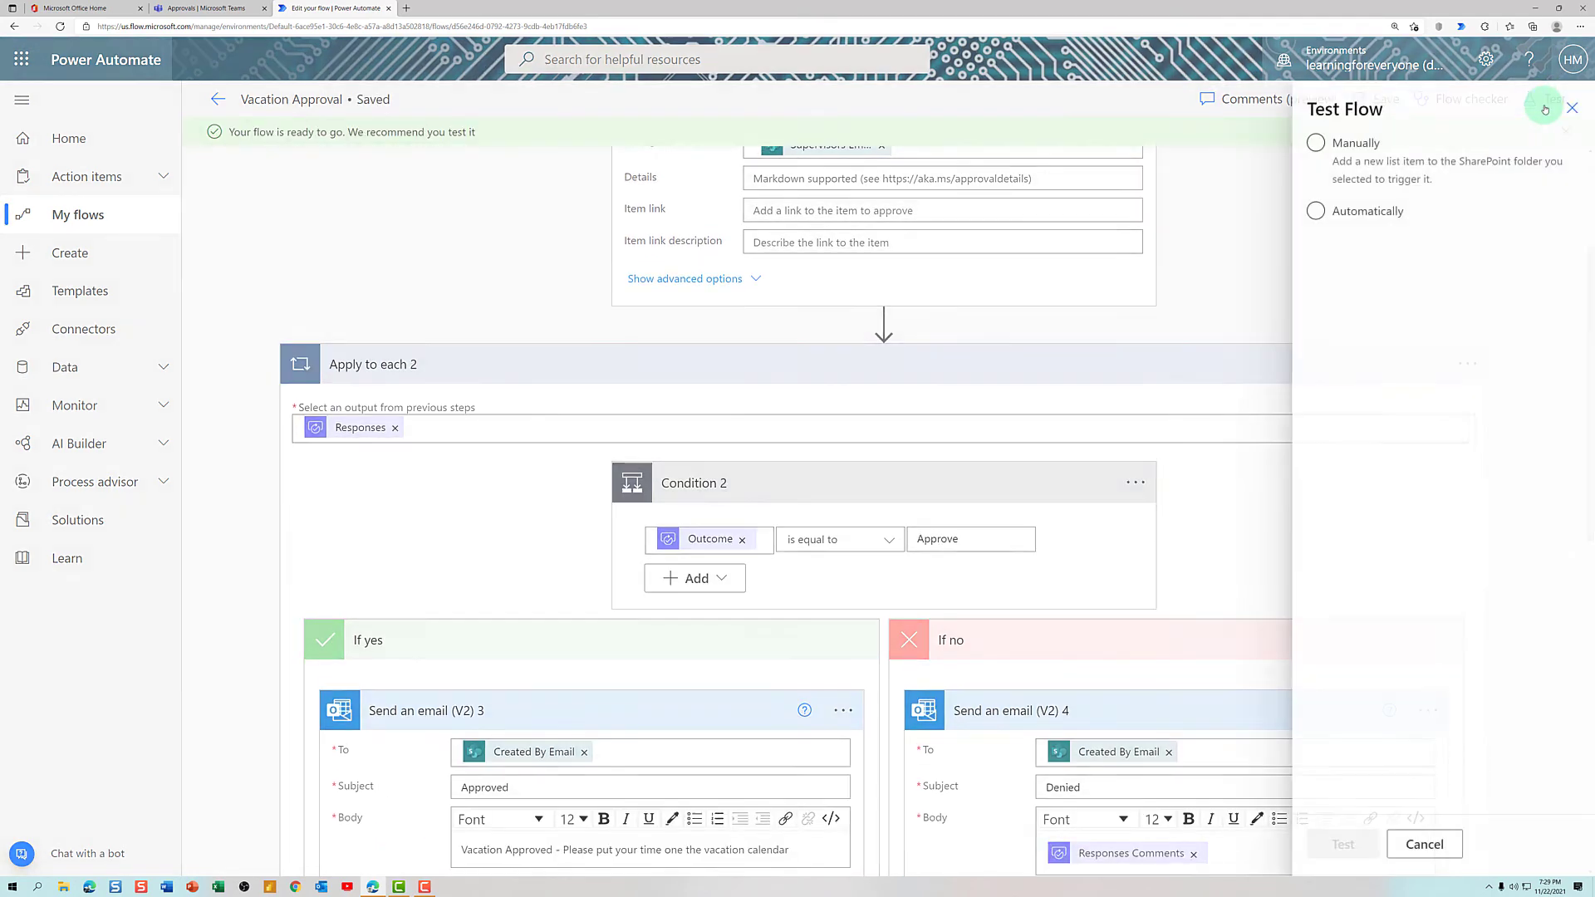
pyautogui.click(1310, 143)
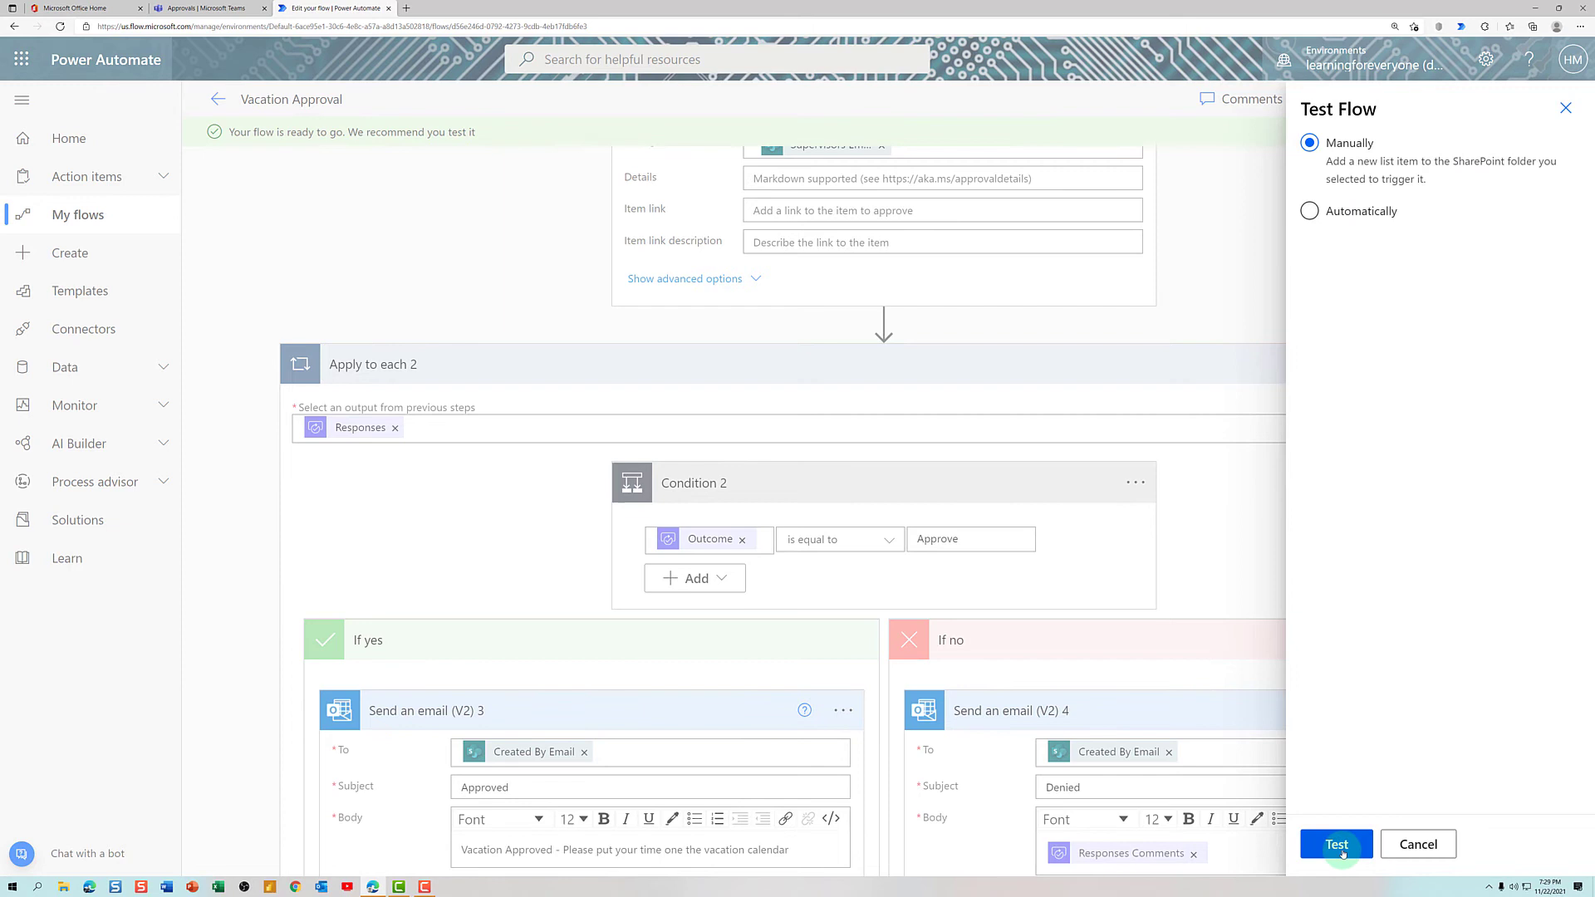
pyautogui.click(1337, 844)
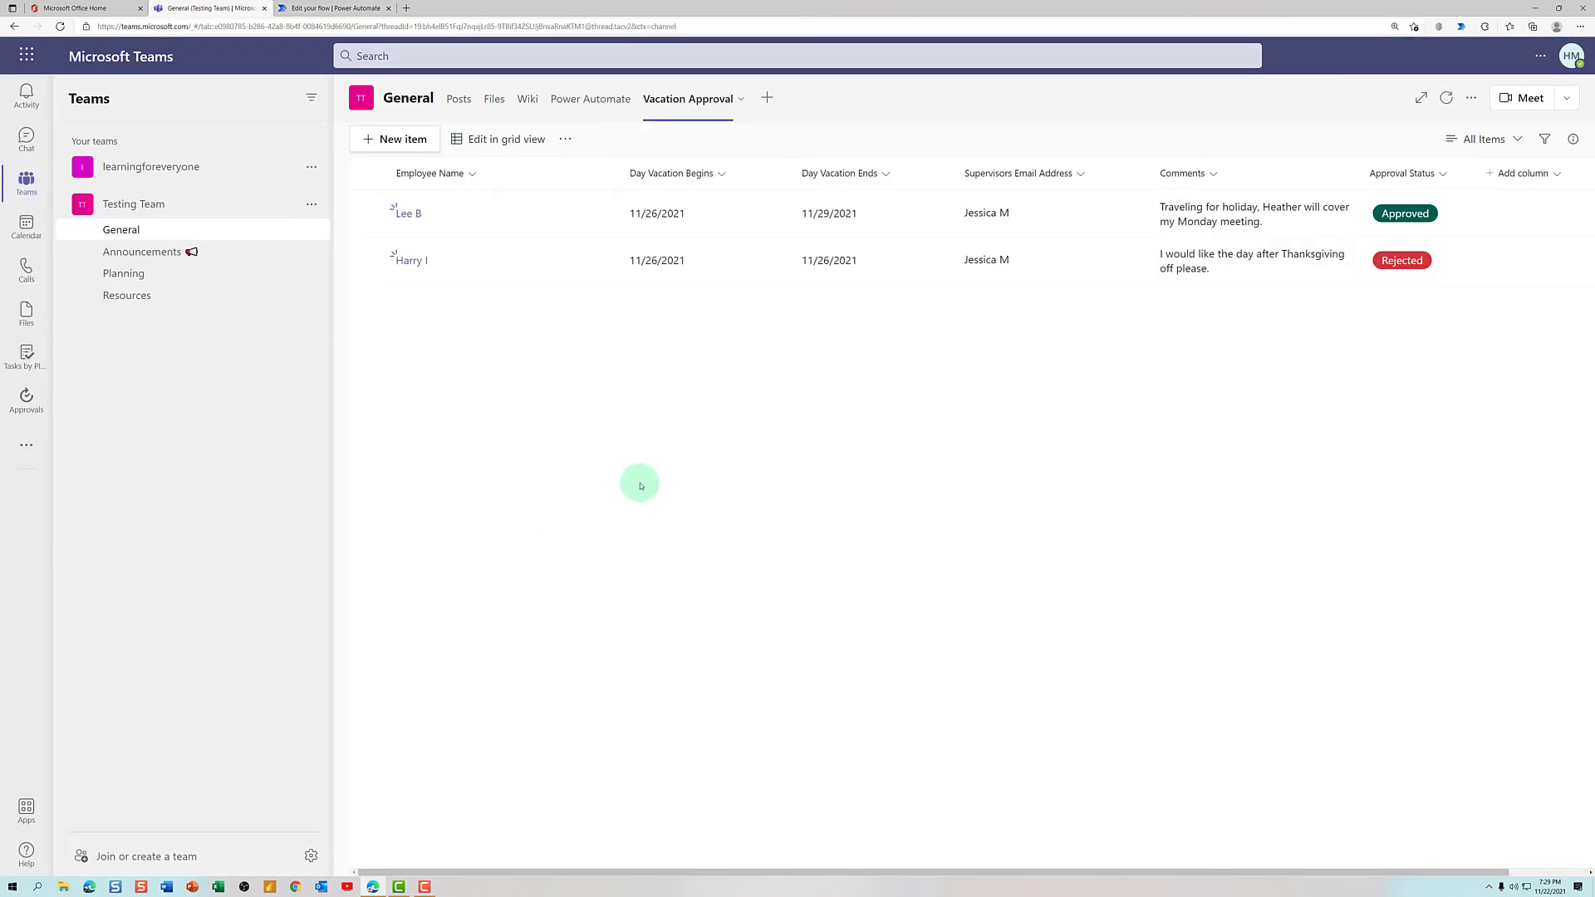
# Start a new list item with the employee's name and 11/26/2021 as first and last vacation day
pyautogui.click(393, 141)
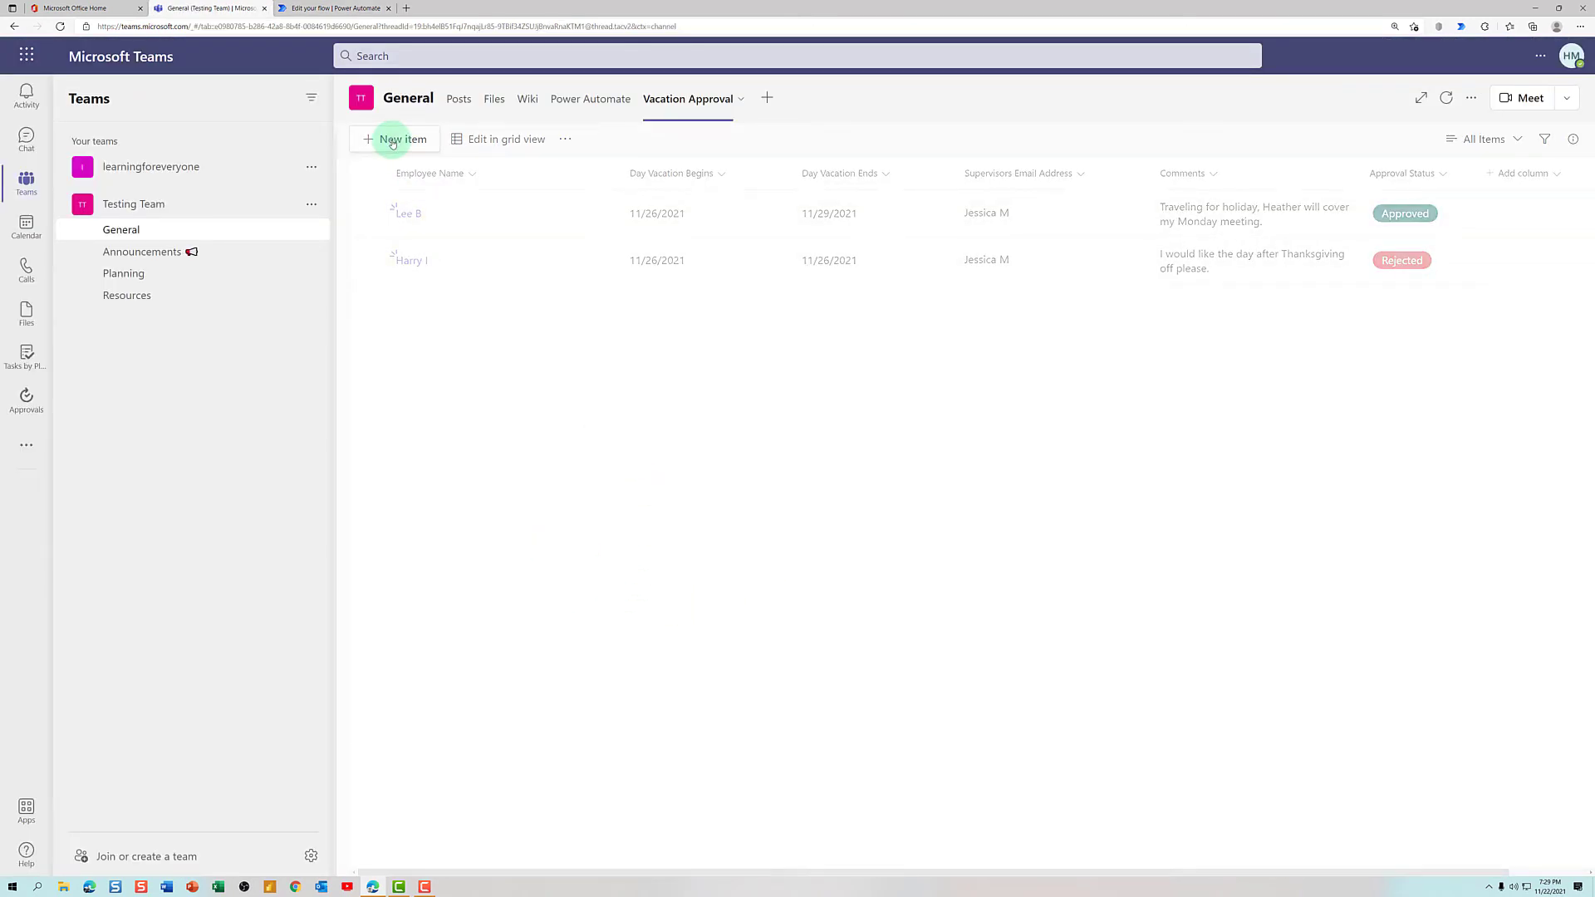
pyautogui.write('H')
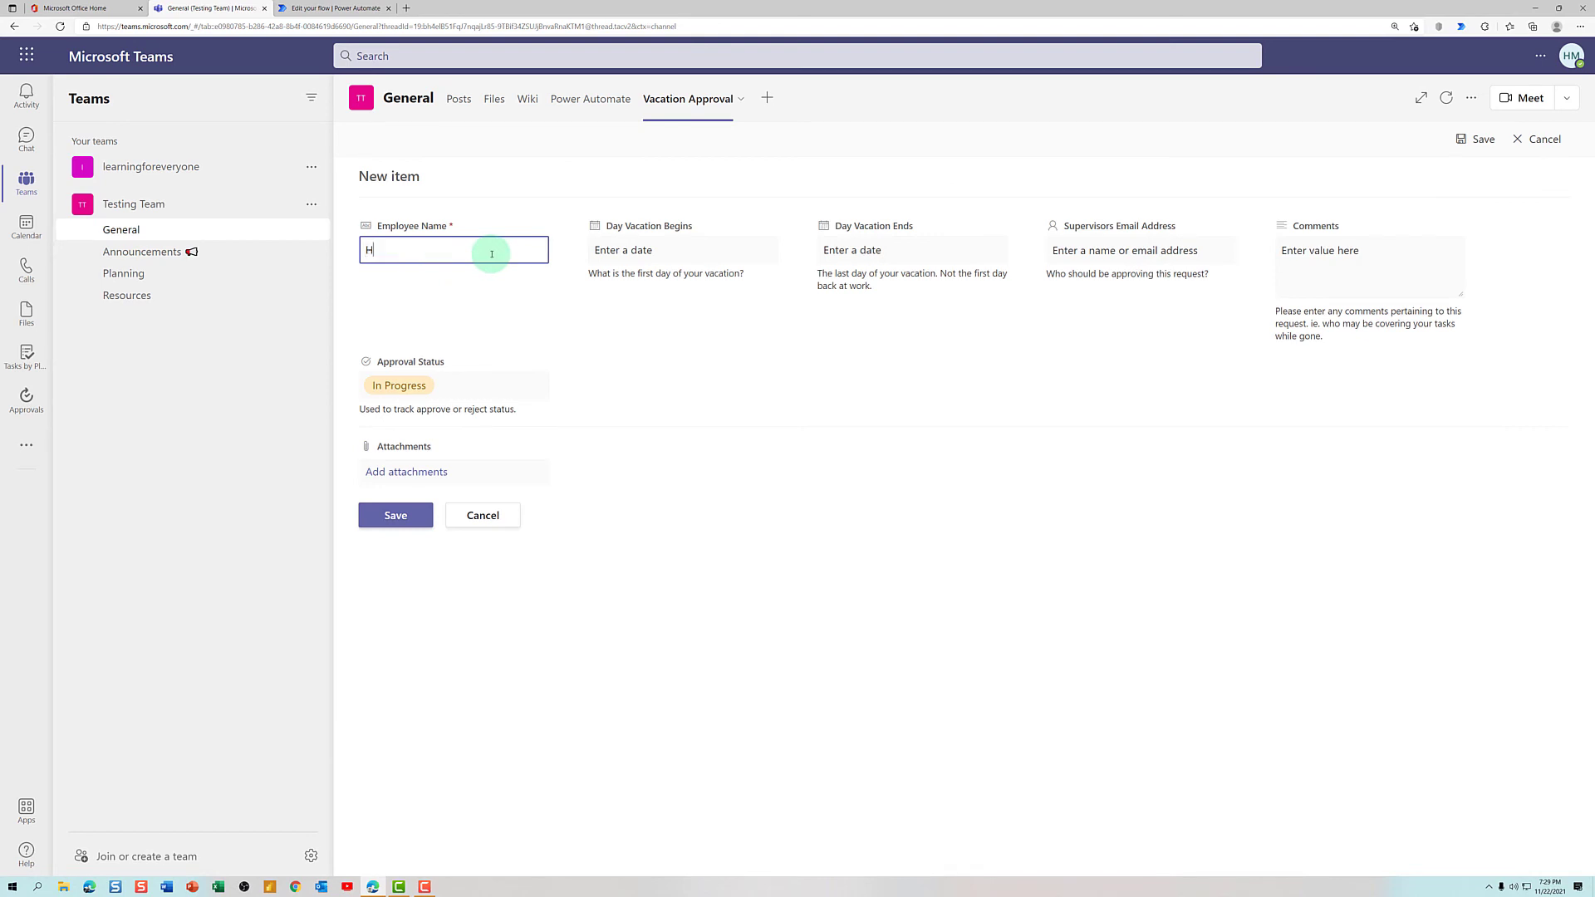
pyautogui.write('eather')
pyautogui.click(605, 256)
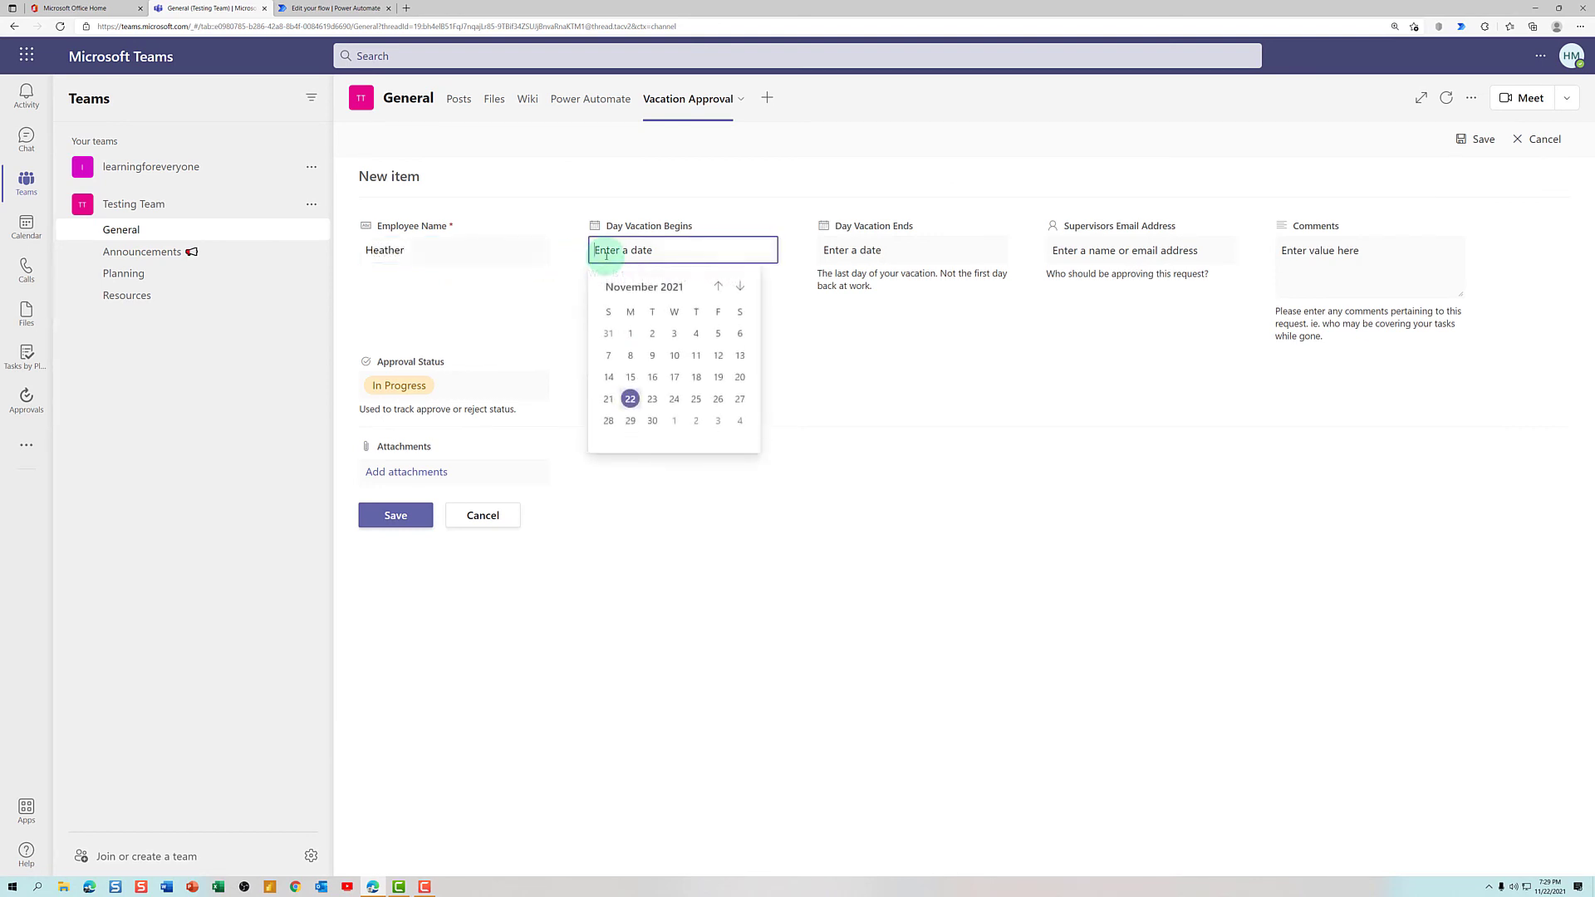
pyautogui.click(719, 403)
pyautogui.click(930, 250)
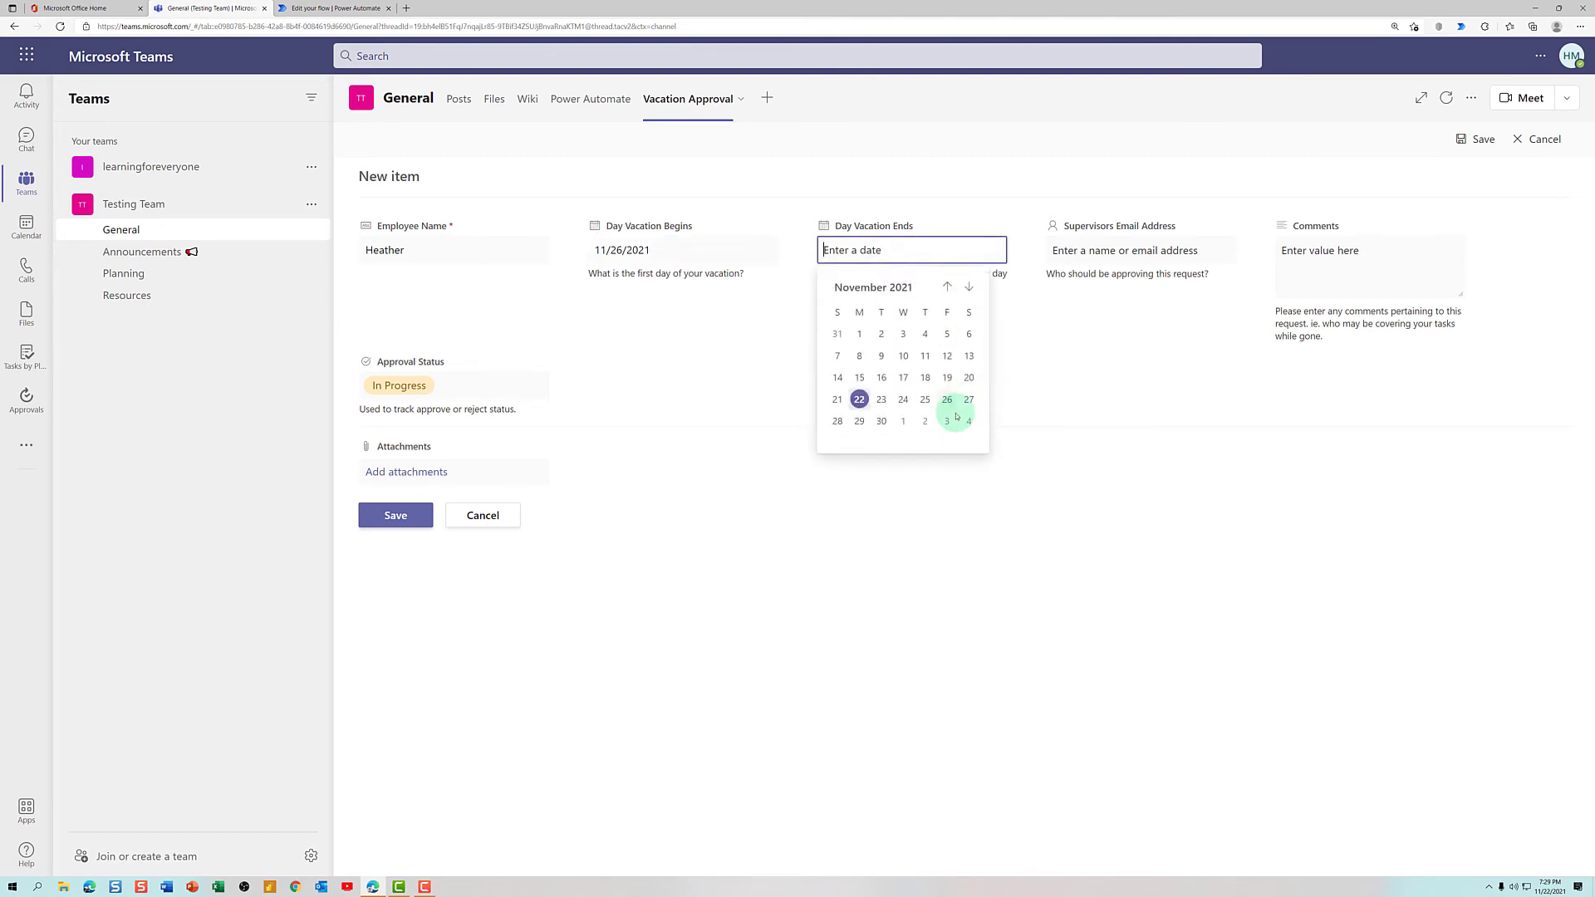
pyautogui.click(947, 400)
pyautogui.click(1176, 292)
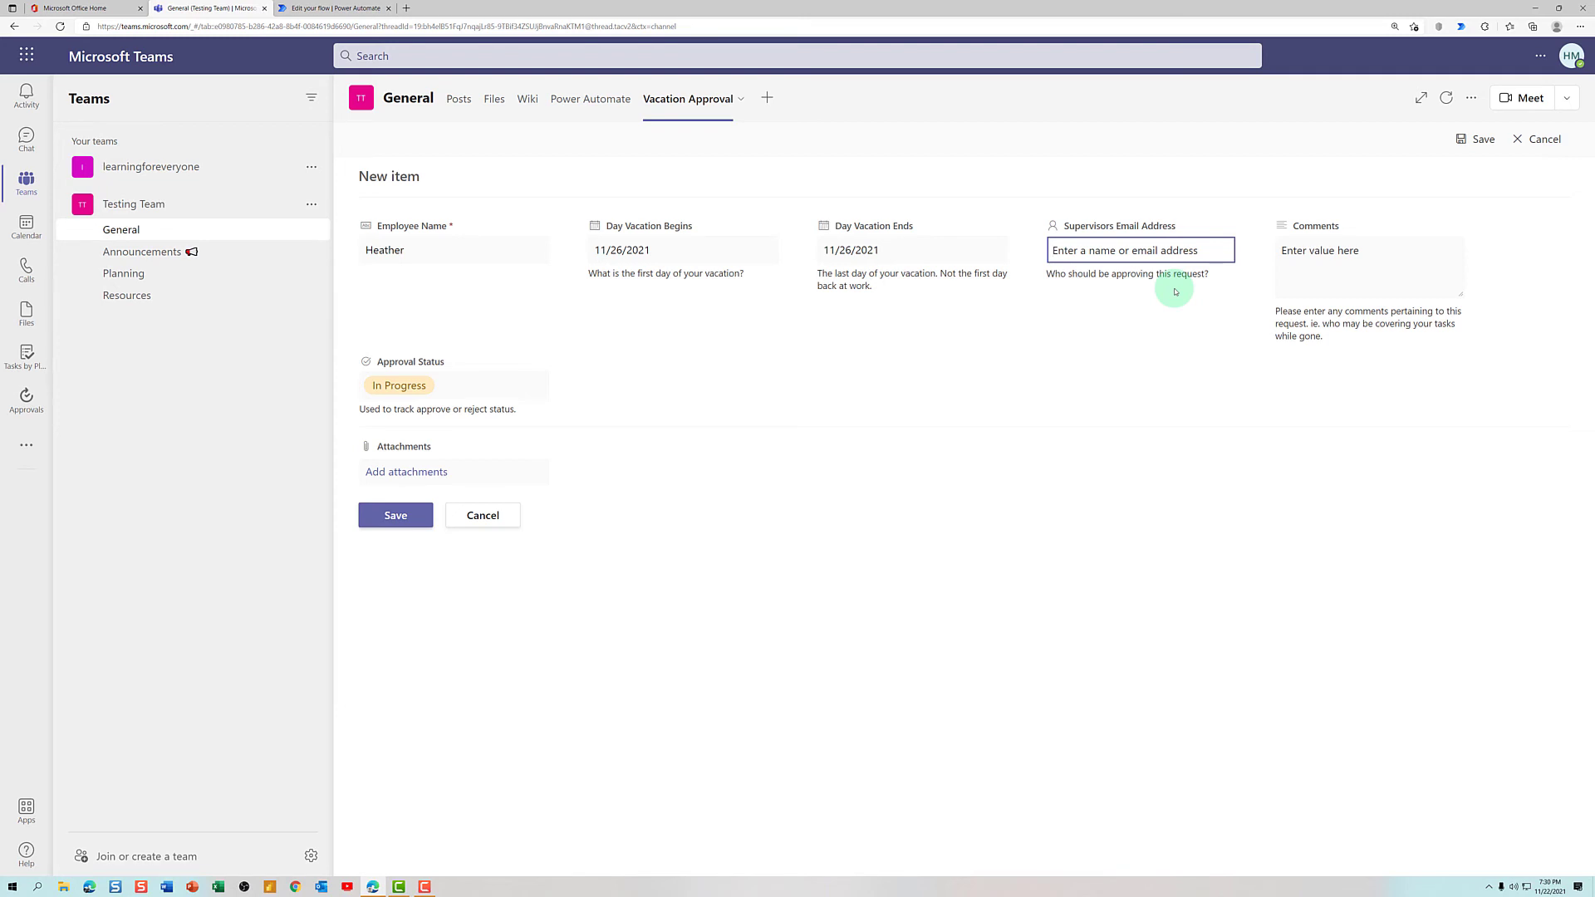
# Choose the supervisor as approver, add the comment 'Use or lose leave.' and save the request
pyautogui.write('jess')
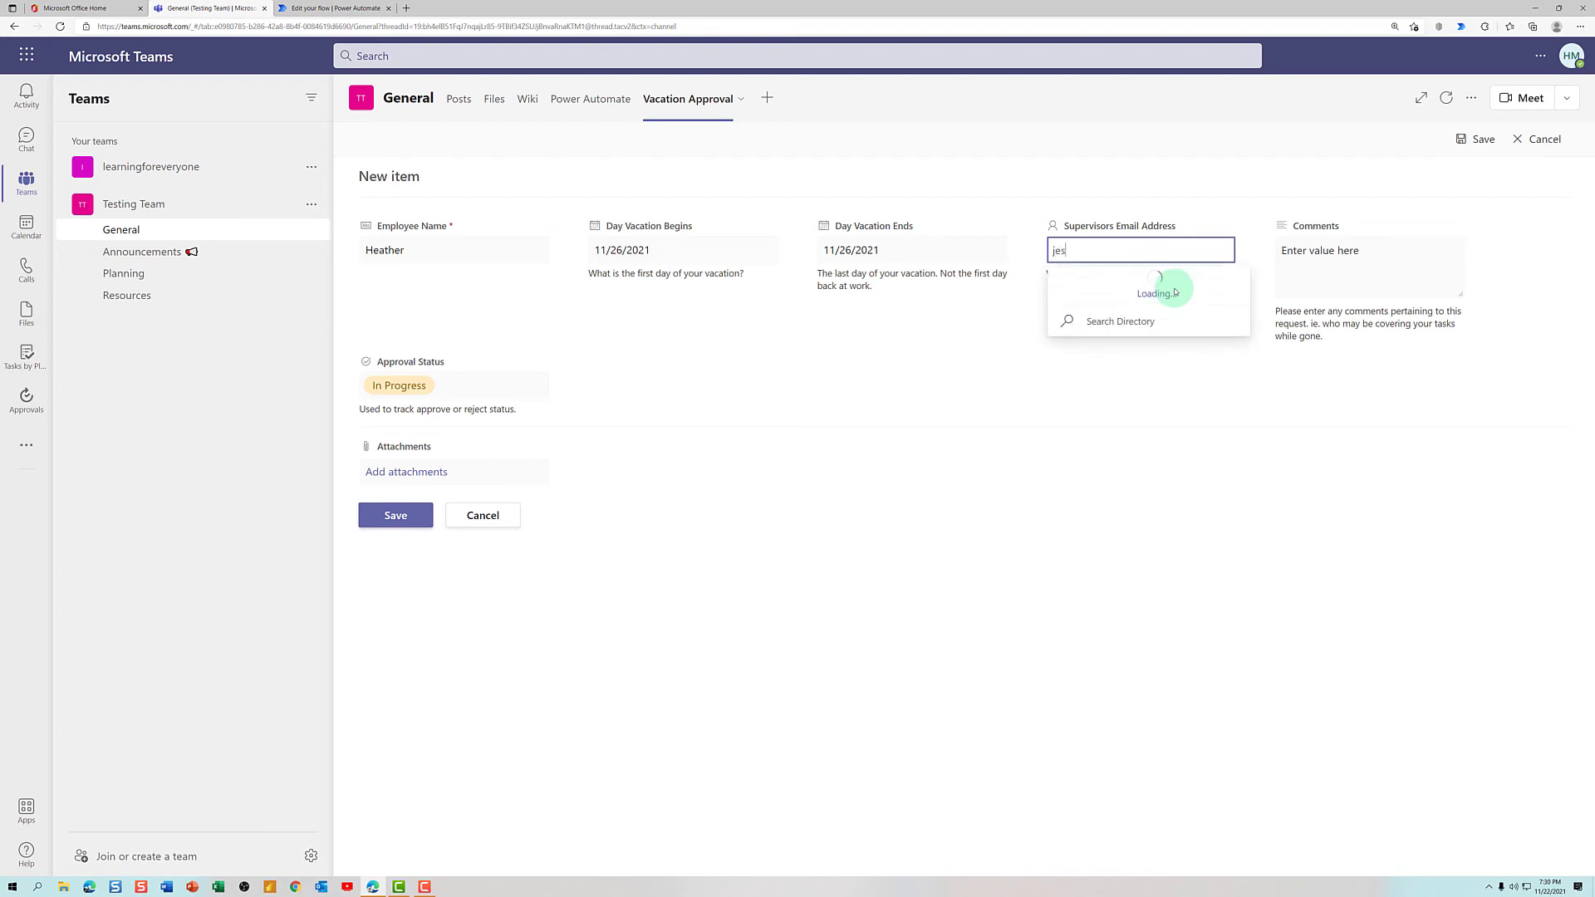
pyautogui.click(1175, 291)
pyautogui.click(1343, 275)
pyautogui.write('Use or lose leave.')
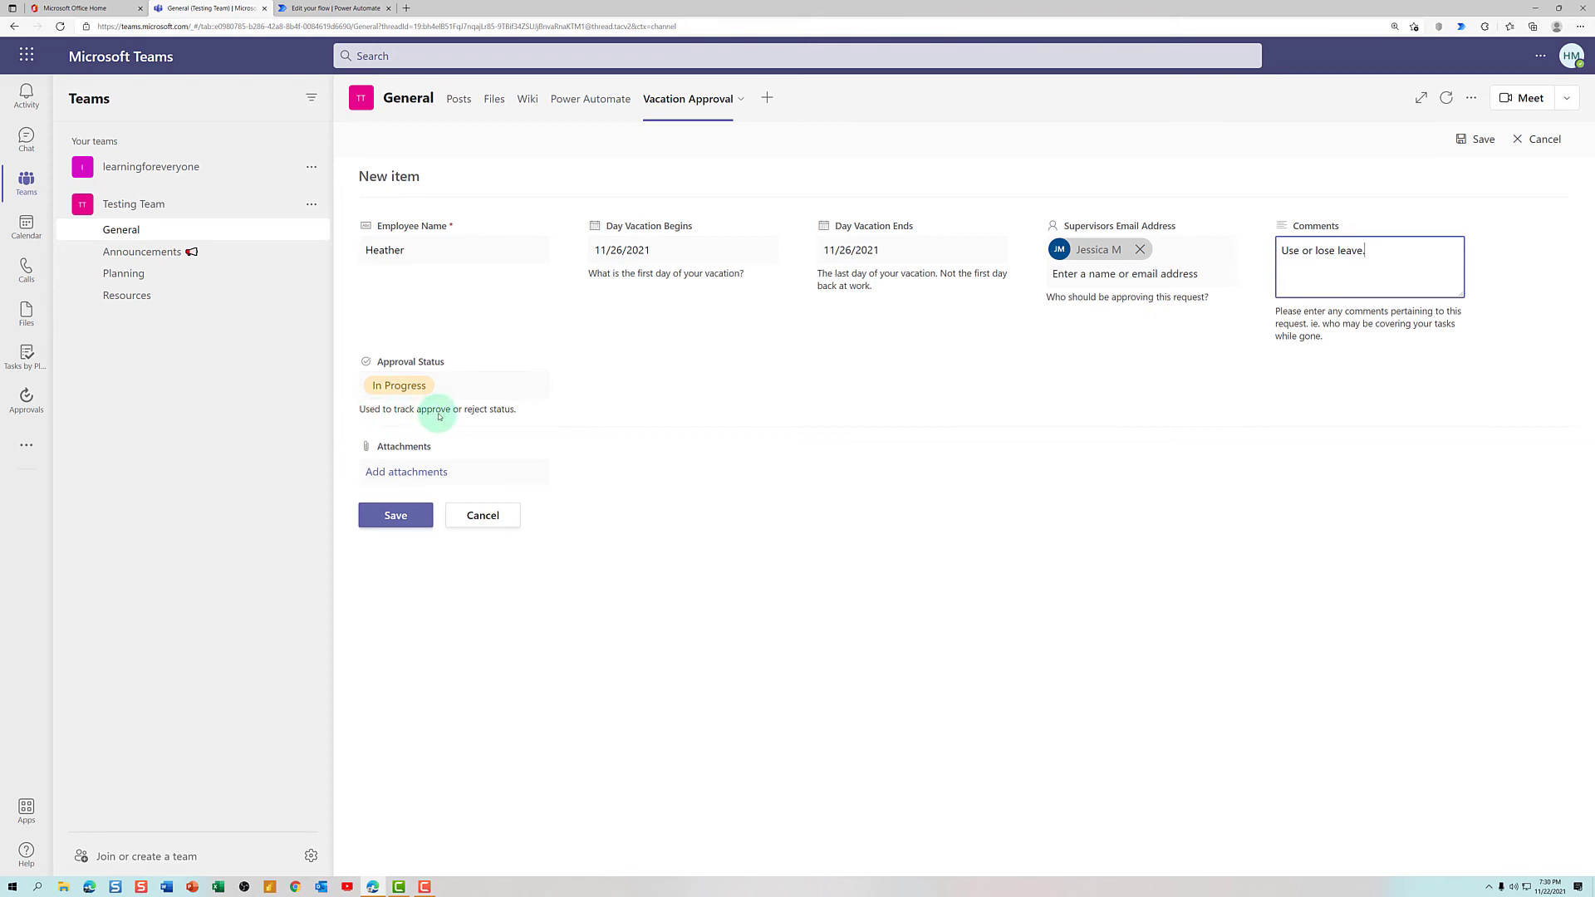
pyautogui.click(398, 516)
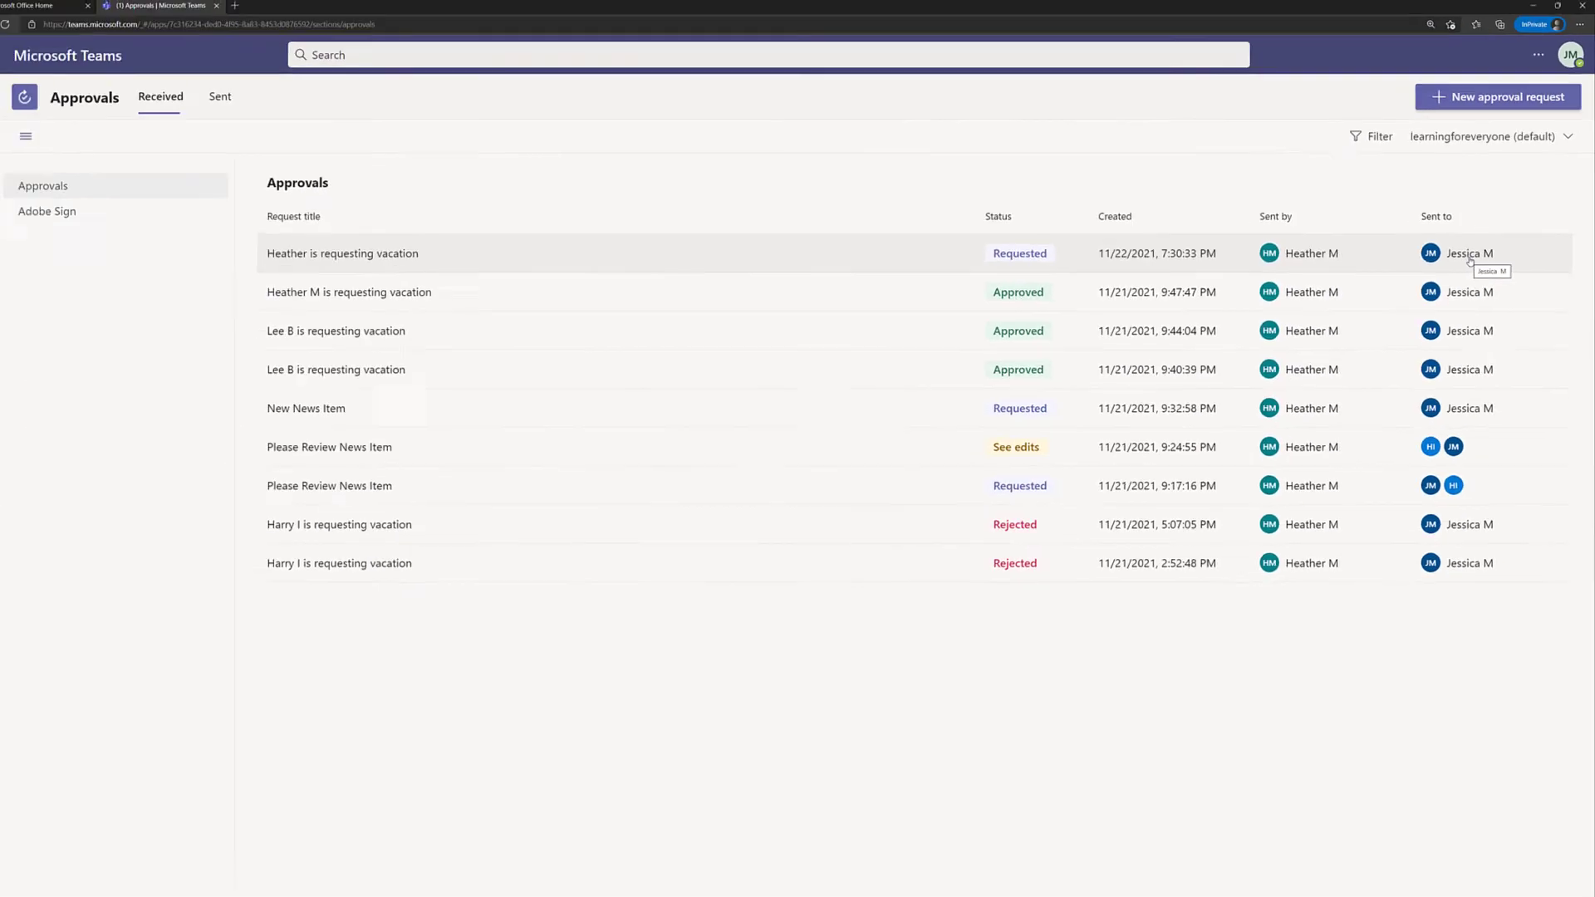
# Open the new request in the Teams Approvals app and approve it, commenting 'Approved, have fun.'
pyautogui.click(377, 267)
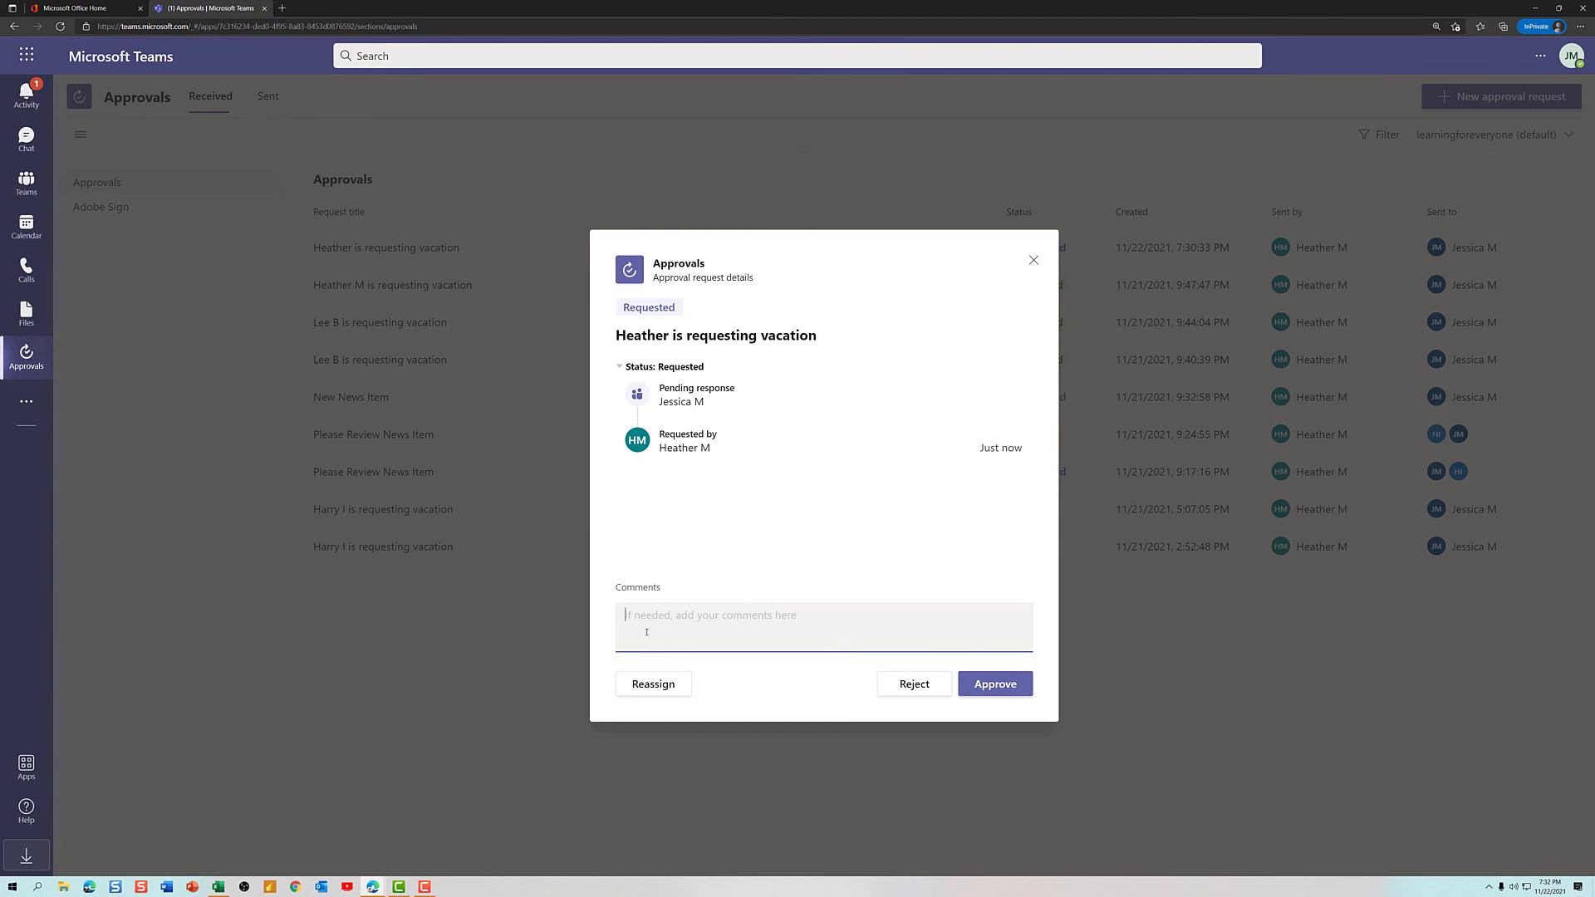
pyautogui.write('Approved, have fun.')
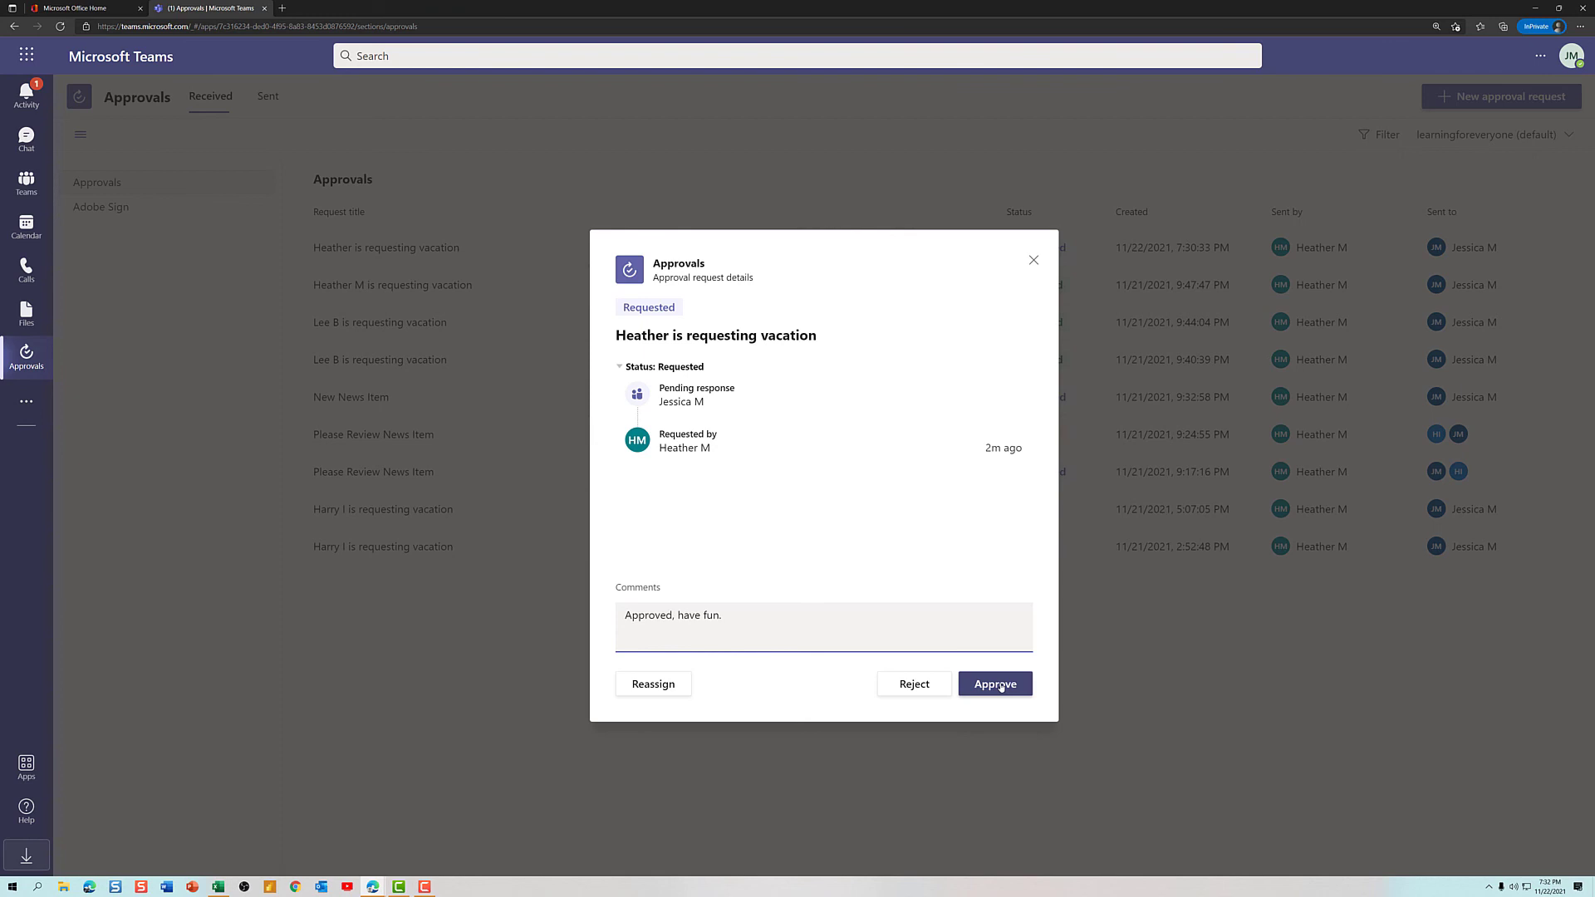
pyautogui.click(997, 684)
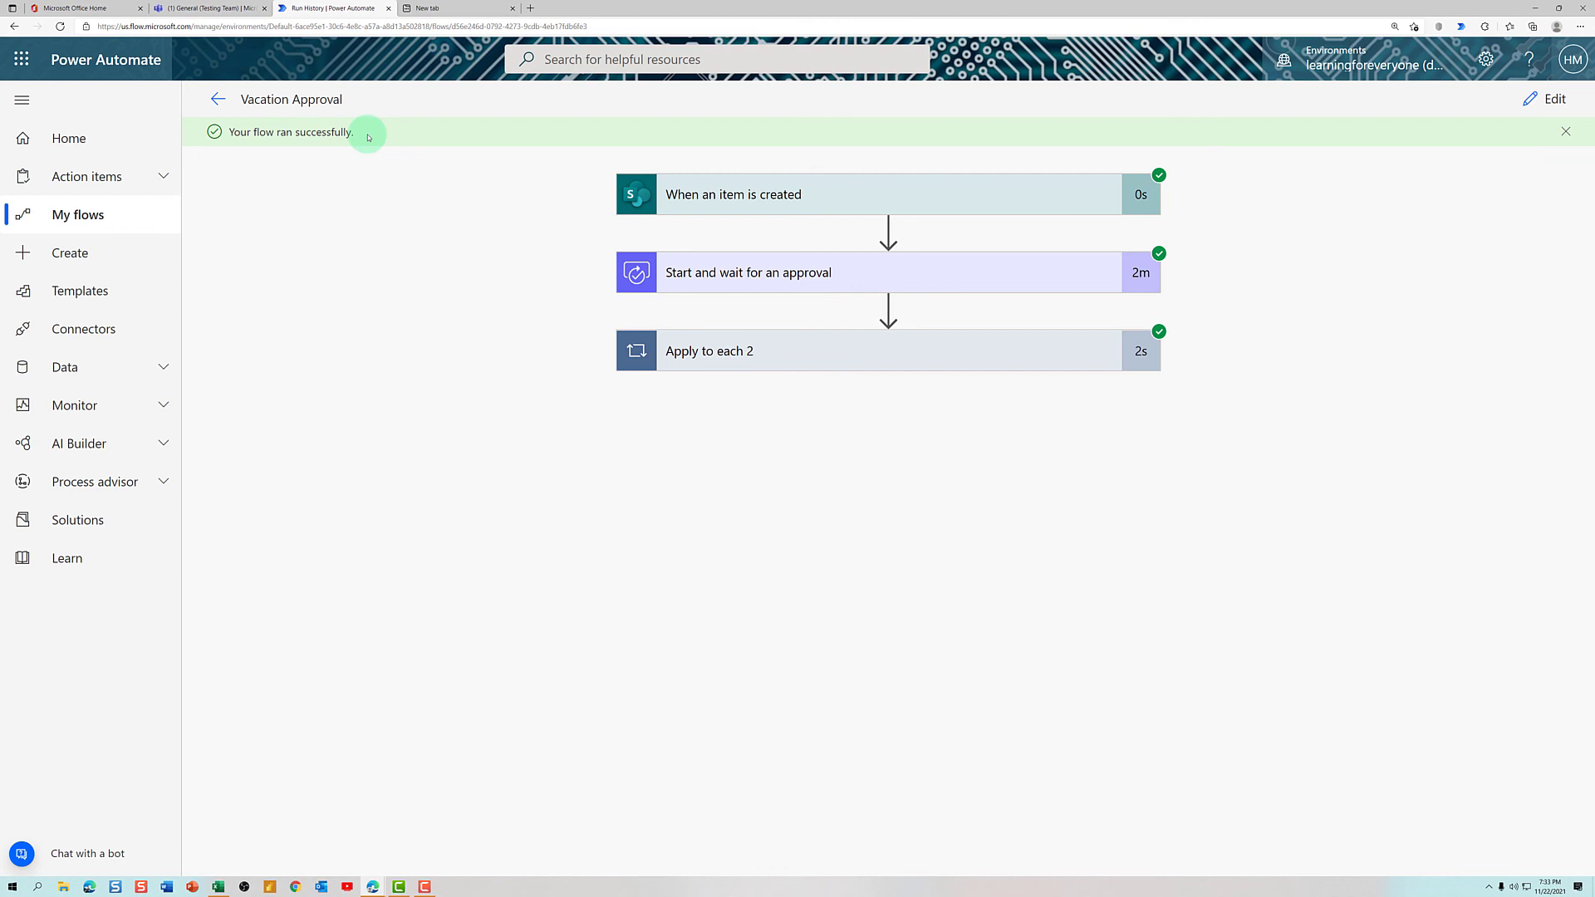
# Return to the Teams tab to confirm the request's Approval Status reads Approved
pyautogui.click(191, 9)
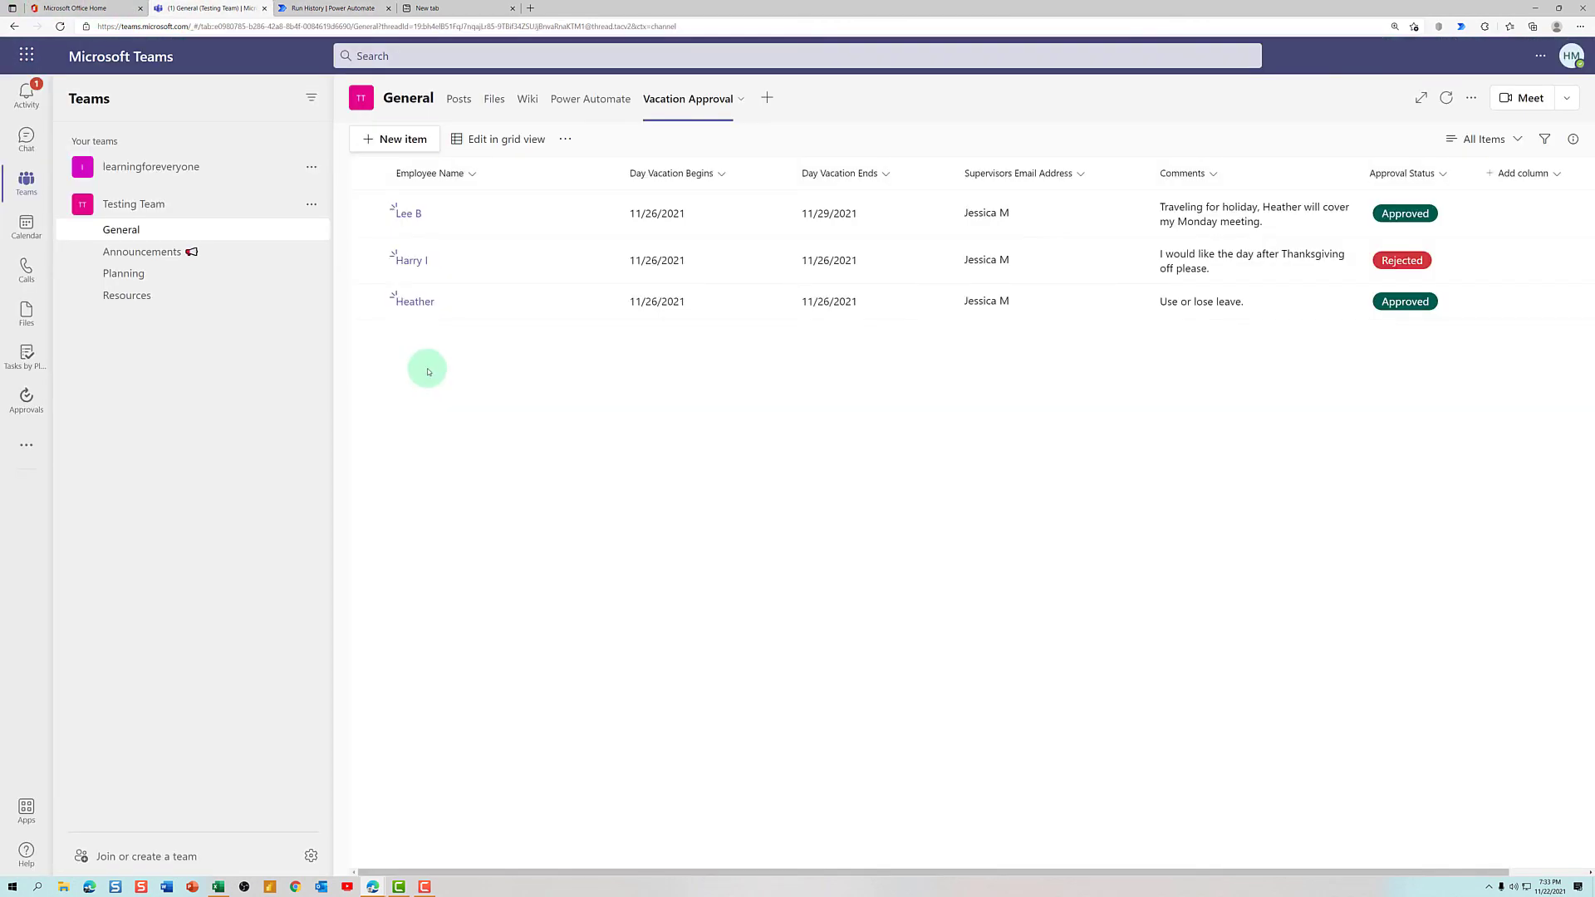